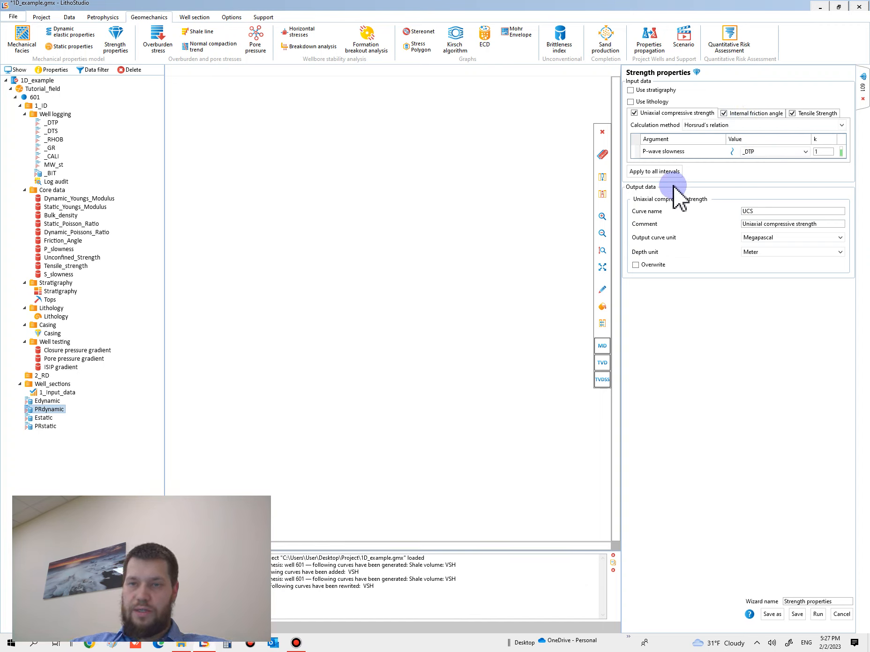
Choose Horsrud's relation as the calculation method for the uniaxial compressive strength
{"action": "left_click", "coordinate": [730, 125]}
{"action": "left_click", "coordinate": [732, 136]}
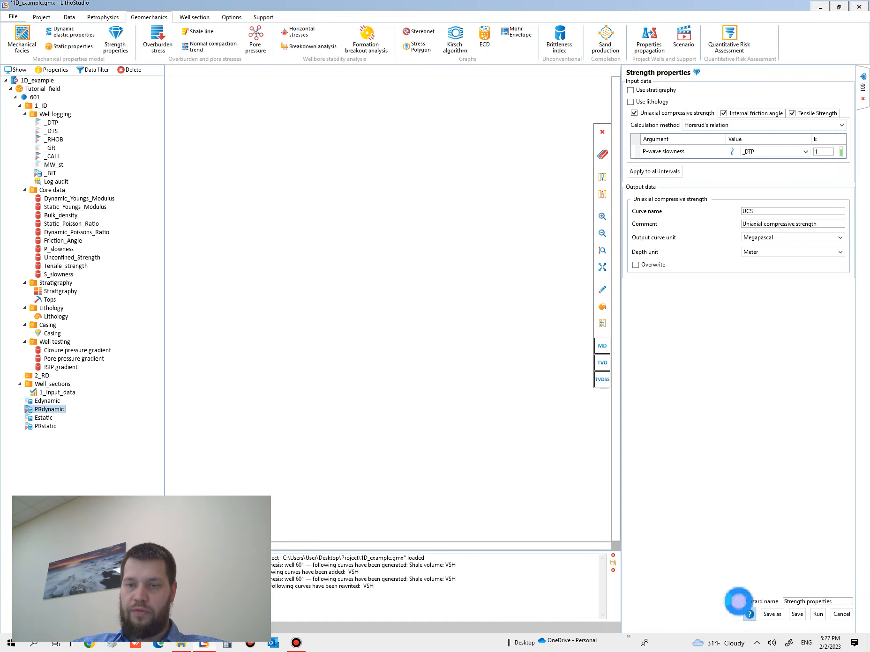
Look up the Horsrud's relation formula and its input in the user guide's interface description for strength properties, and close the guide
{"action": "left_click", "coordinate": [749, 613]}
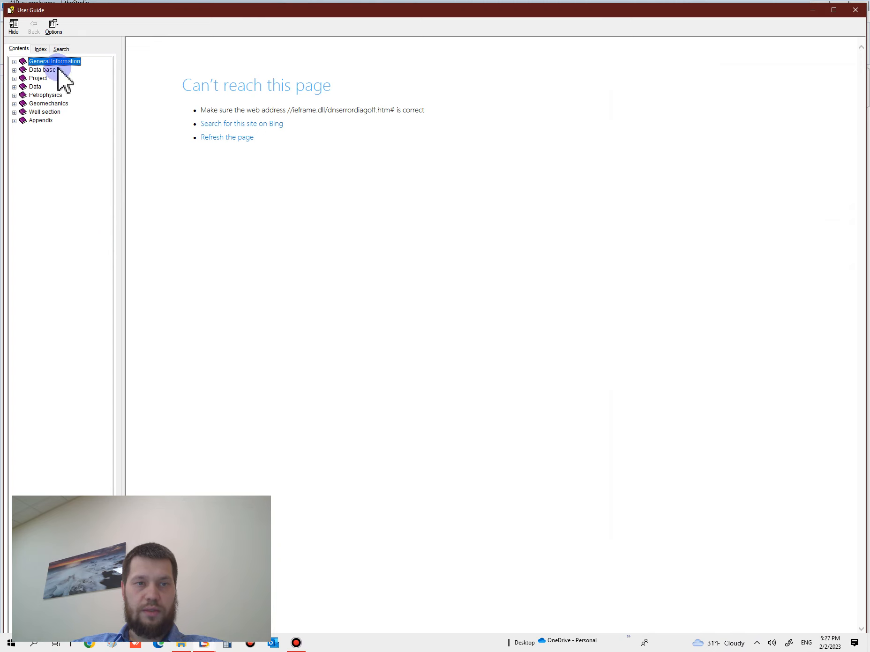
{"action": "left_click", "coordinate": [14, 104]}
{"action": "left_click", "coordinate": [52, 164]}
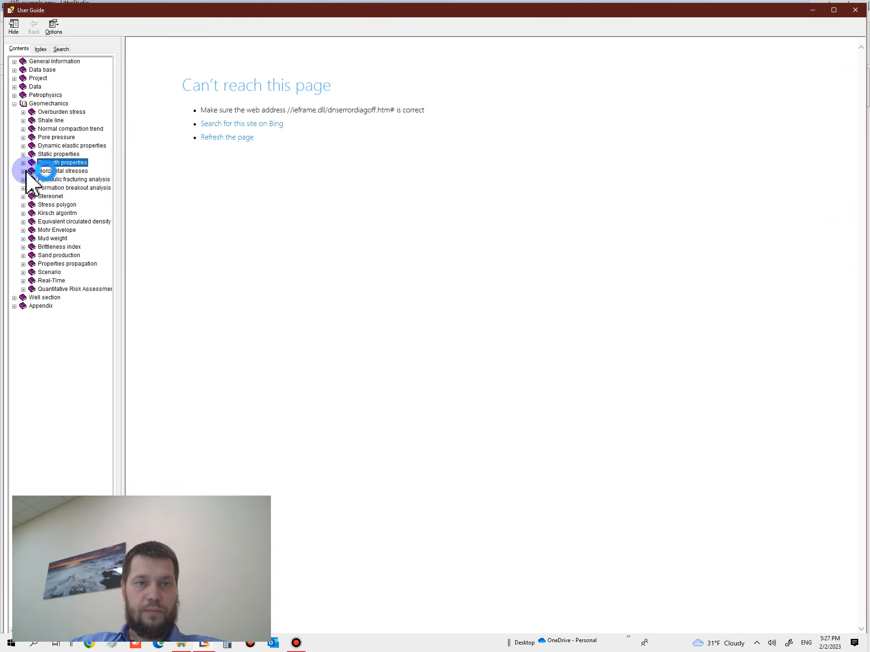
{"action": "left_click", "coordinate": [189, 270]}
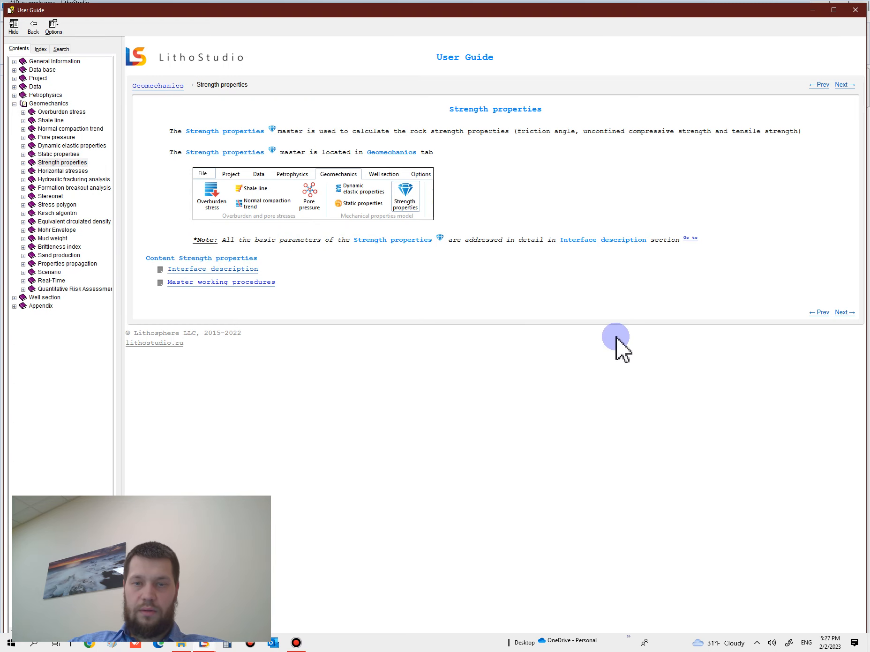
{"action": "scroll", "coordinate": [595, 465], "scroll_direction": "down", "scroll_amount": 20}
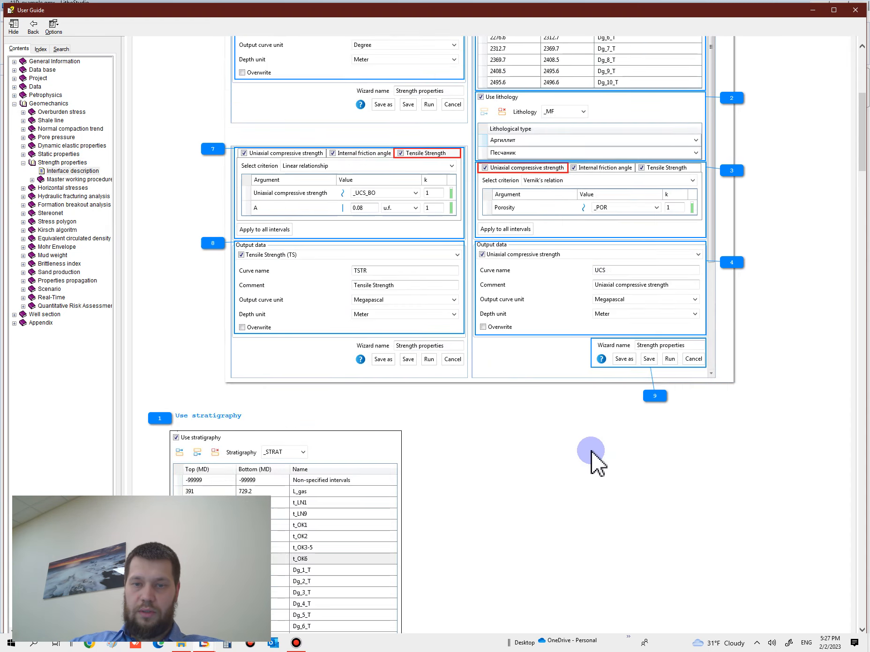
{"action": "scroll", "coordinate": [448, 457], "scroll_direction": "down", "scroll_amount": 6}
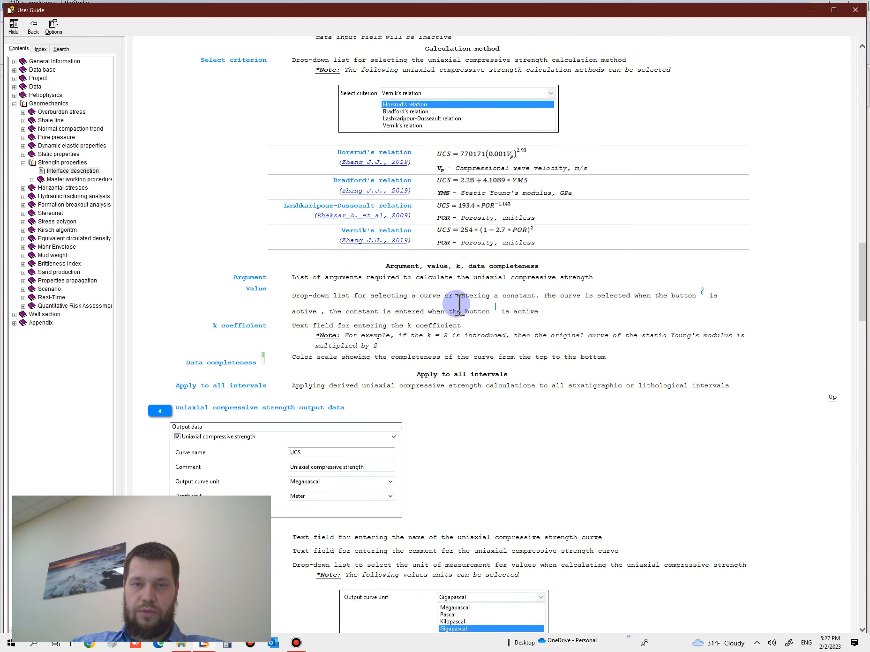
{"action": "scroll", "coordinate": [456, 304], "scroll_direction": "up", "scroll_amount": 2}
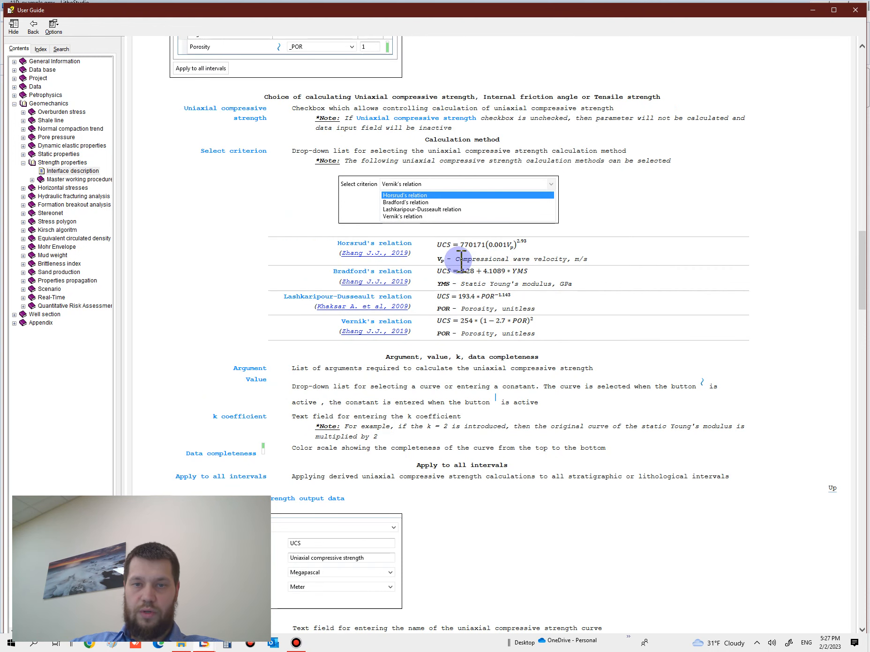
{"action": "left_click_drag", "start_coordinate": [534, 263], "coordinate": [453, 261]}
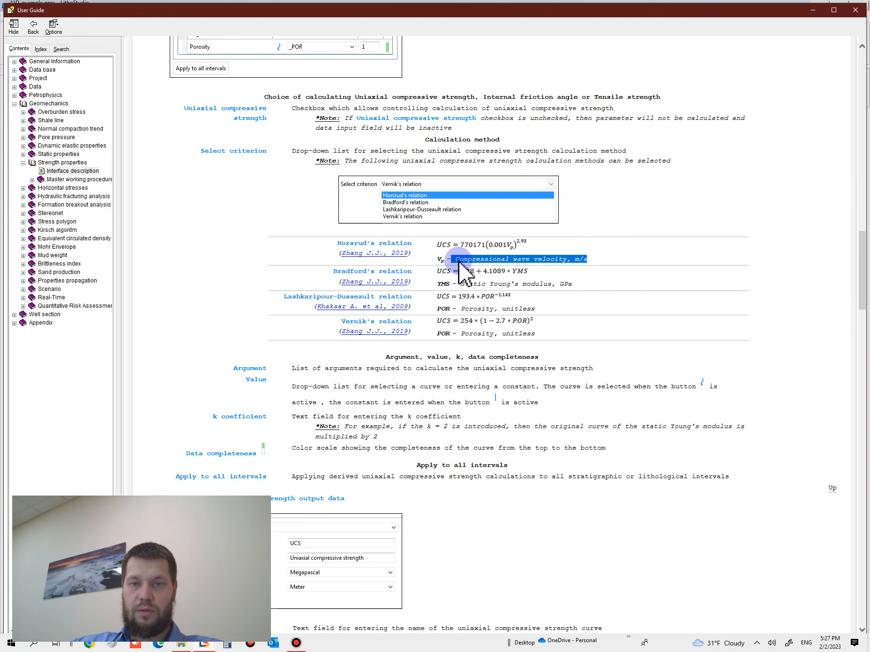
{"action": "left_click", "coordinate": [852, 13]}
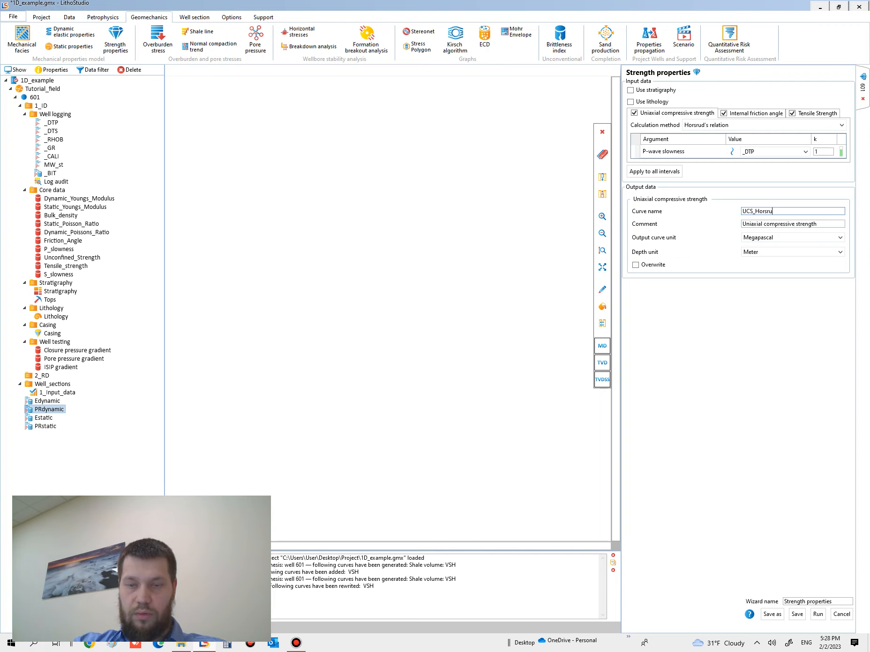
Set the internal friction angle to be calculated with Lal's relation and name its output curve FA_Lal
{"action": "left_click", "coordinate": [750, 114]}
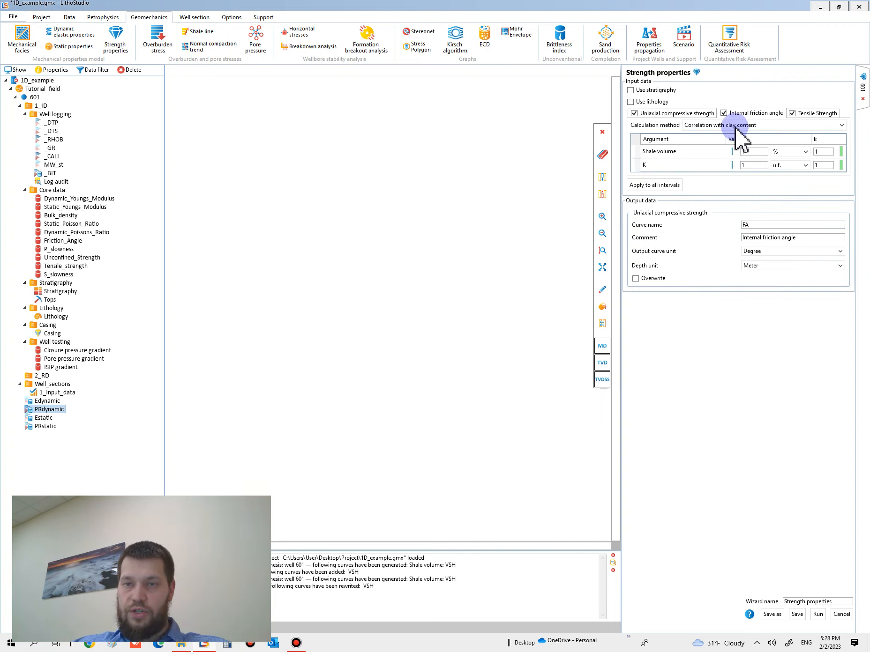
{"action": "left_click", "coordinate": [716, 125]}
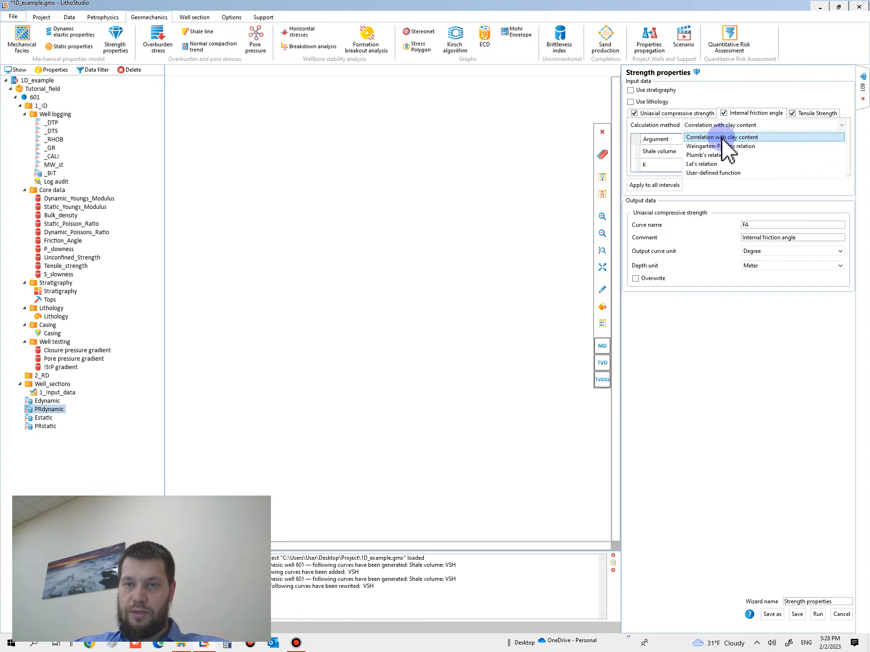
{"action": "left_click", "coordinate": [731, 164]}
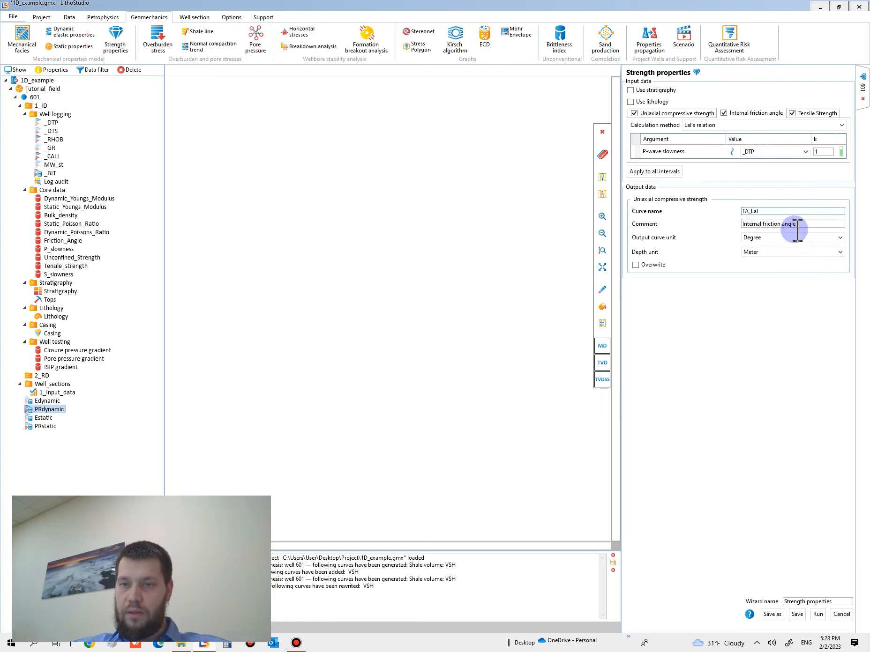
Try to define the tensile strength with a user-defined function, starting the formula 0.1*_UC
{"action": "left_click", "coordinate": [813, 115]}
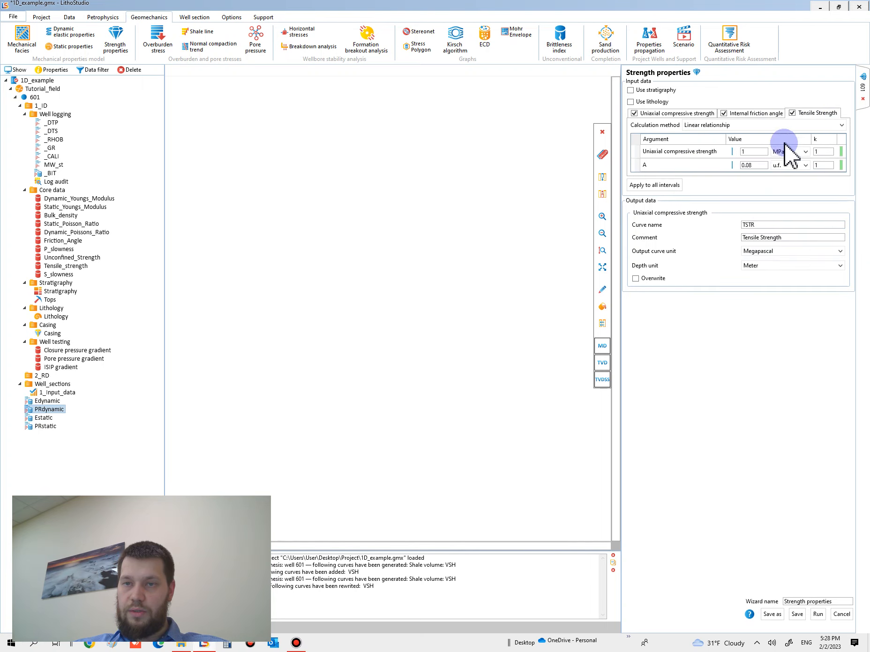
{"action": "left_click", "coordinate": [717, 126]}
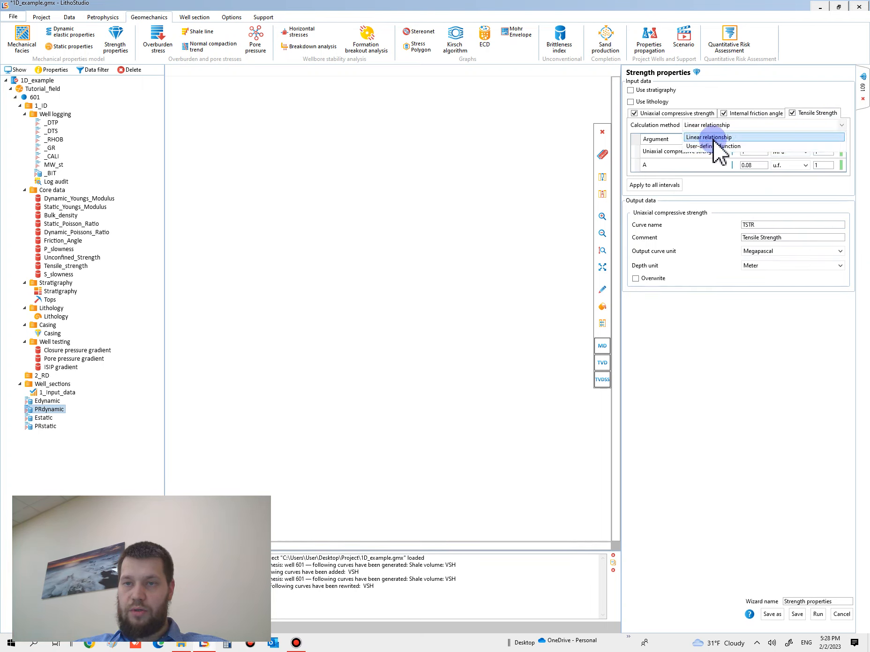
{"action": "left_click", "coordinate": [713, 138]}
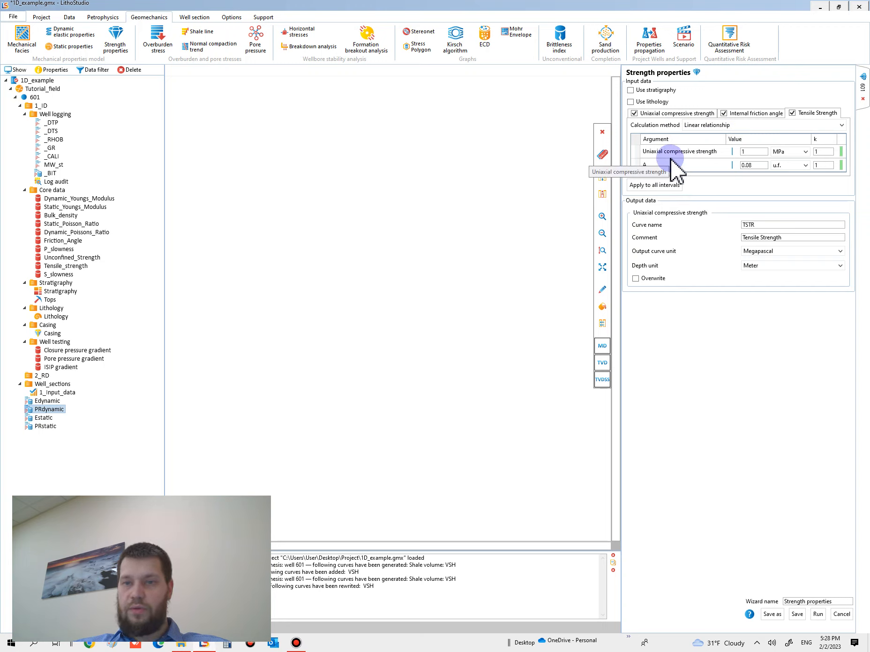
{"action": "left_click", "coordinate": [705, 126]}
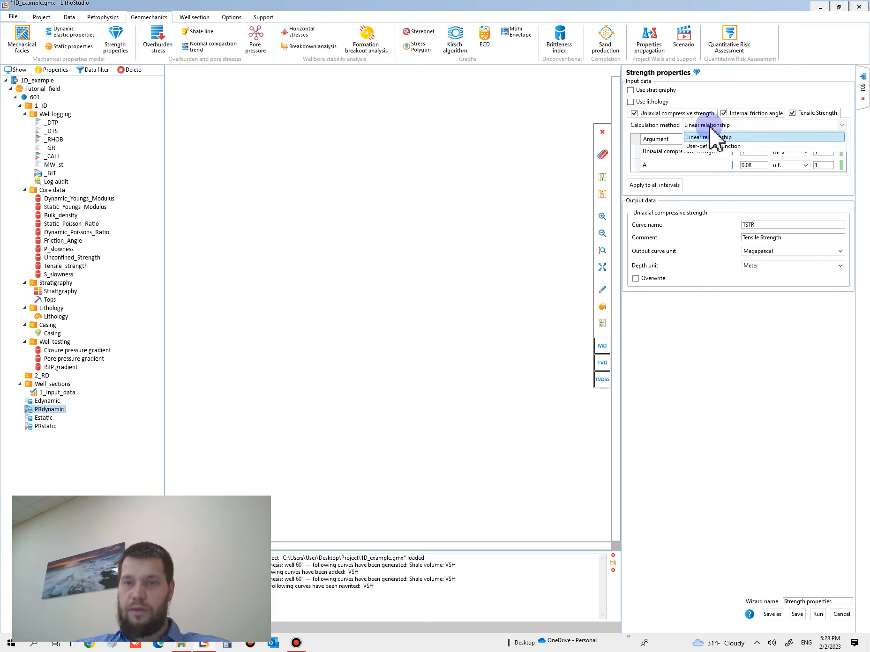
{"action": "left_click", "coordinate": [699, 146]}
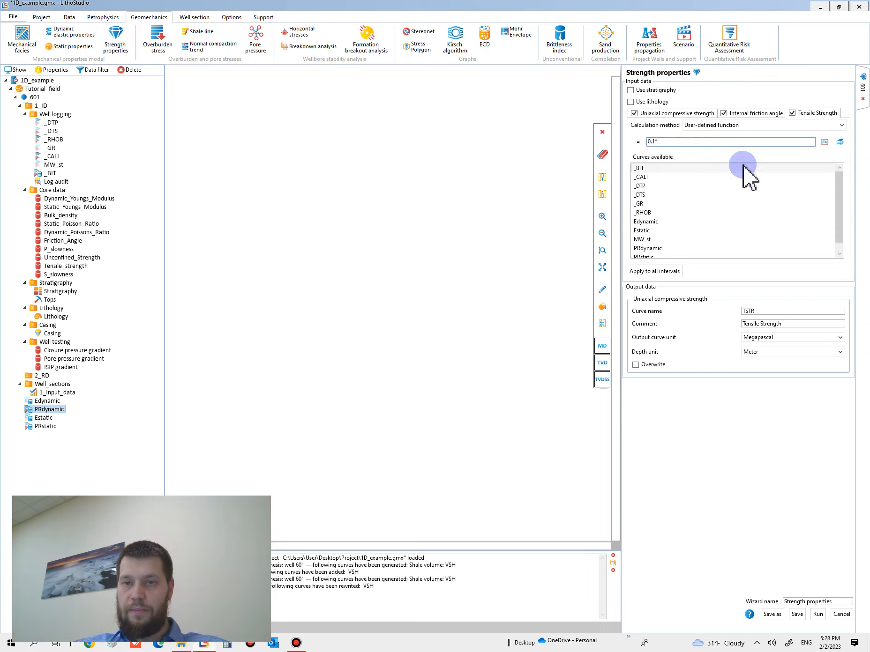
{"action": "scroll", "coordinate": [825, 223], "scroll_direction": "down", "scroll_amount": 1}
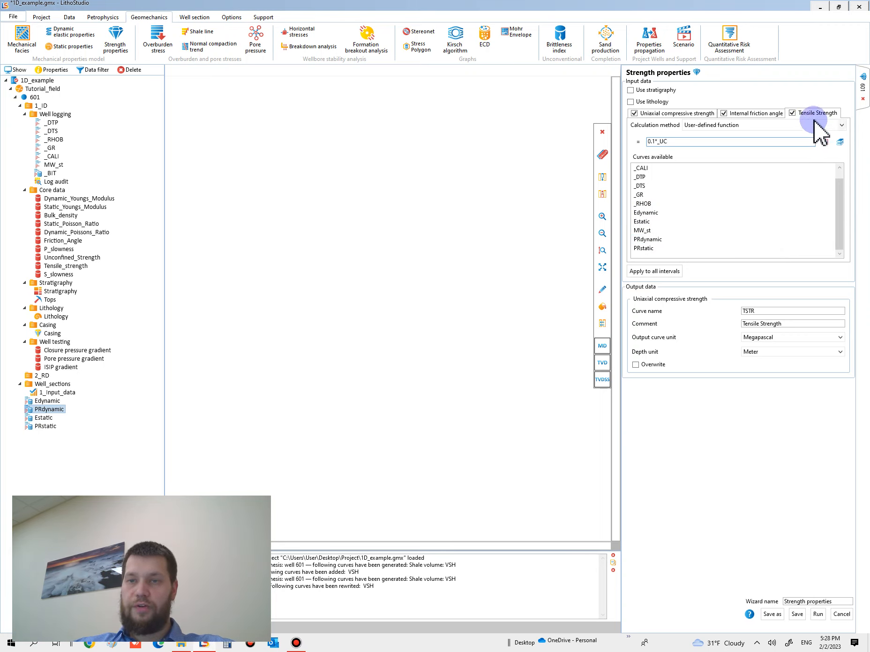
{"action": "left_click", "coordinate": [675, 141]}
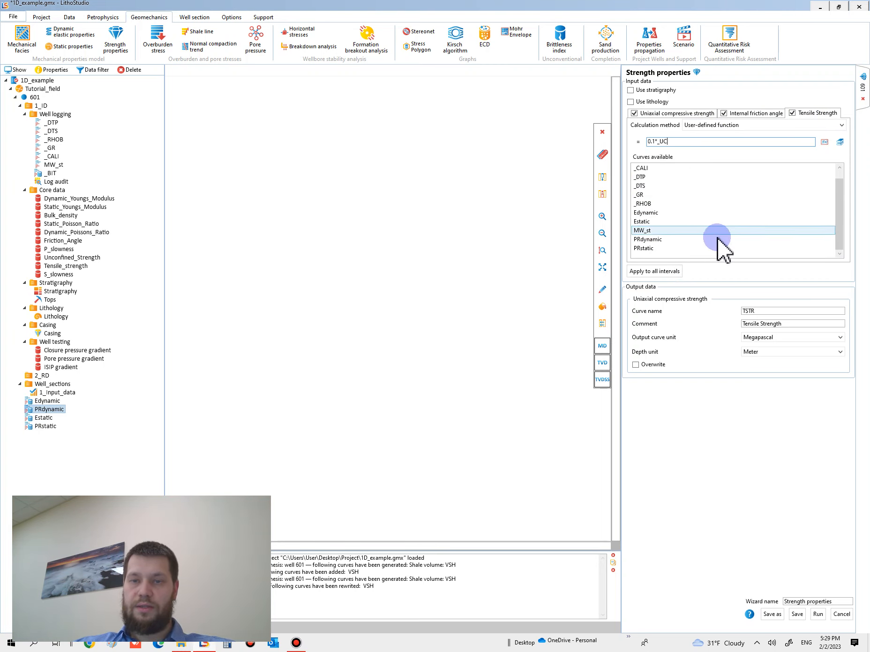
{"action": "scroll", "coordinate": [752, 201], "scroll_direction": "up", "scroll_amount": 1}
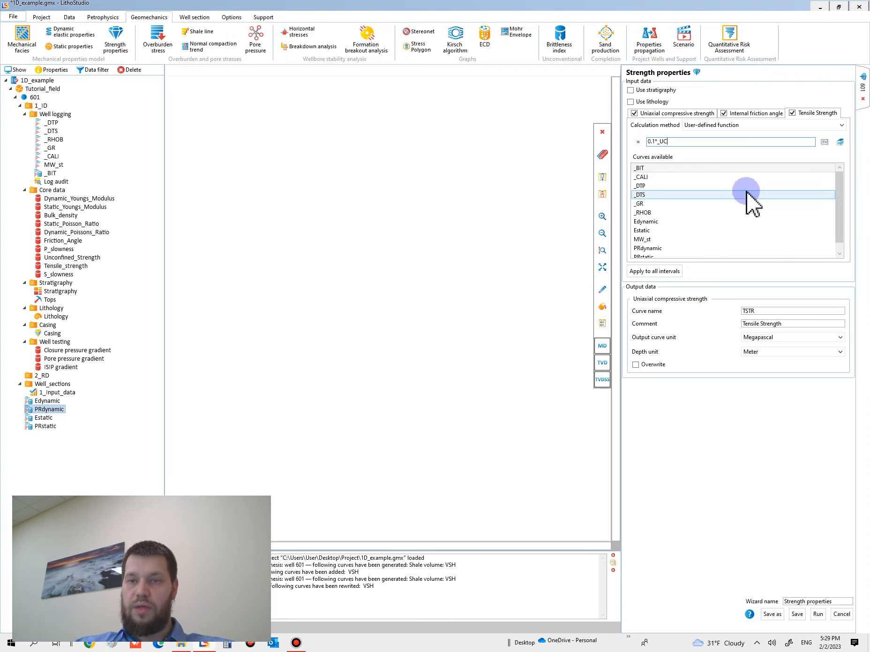
Exclude tensile strength from the calculation and run the strength properties wizard for the other two properties
{"action": "left_click", "coordinate": [792, 113]}
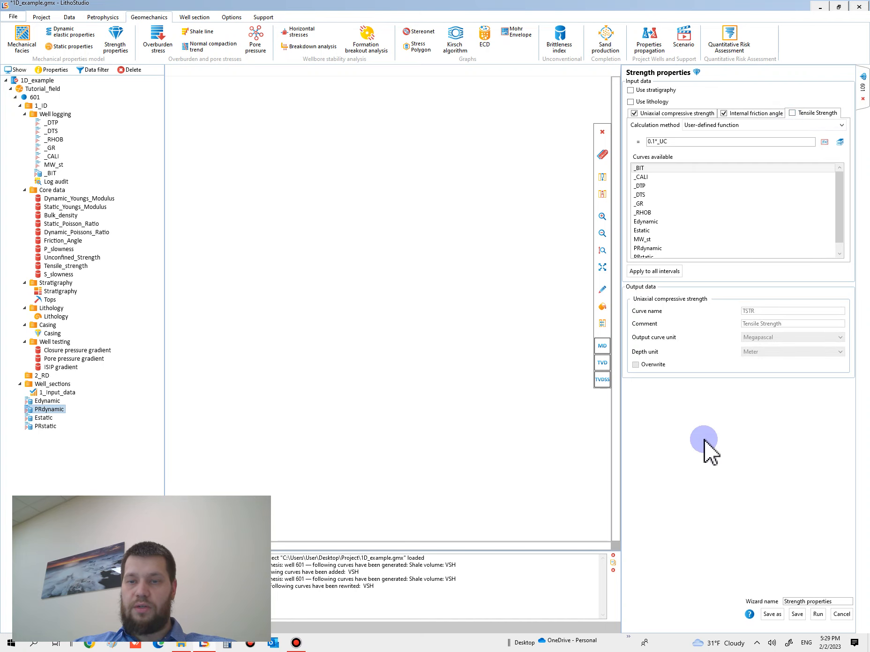
{"action": "left_click", "coordinate": [684, 113]}
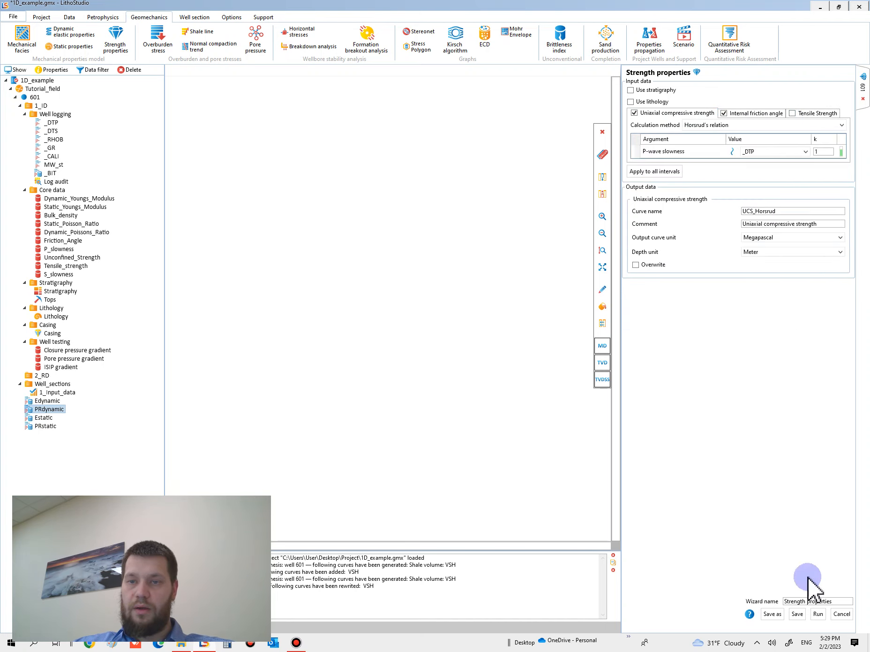
{"action": "left_click", "coordinate": [818, 615]}
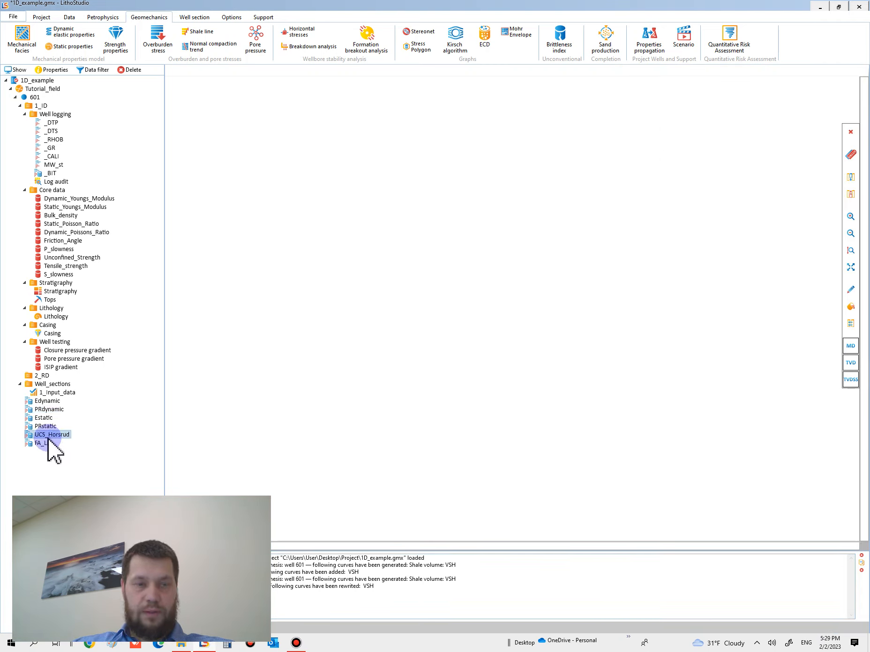
Plot UCS_Horsrud in a new well section named Well section 1 and add FA_Lal in a second track
{"action": "left_click_drag", "start_coordinate": [31, 435], "coordinate": [250, 393]}
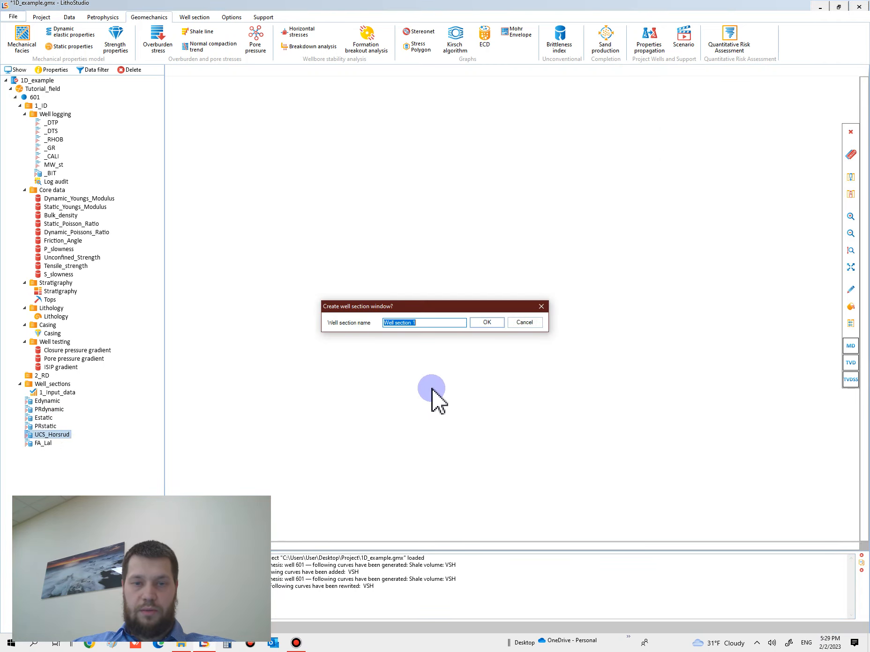
{"action": "left_click", "coordinate": [487, 327]}
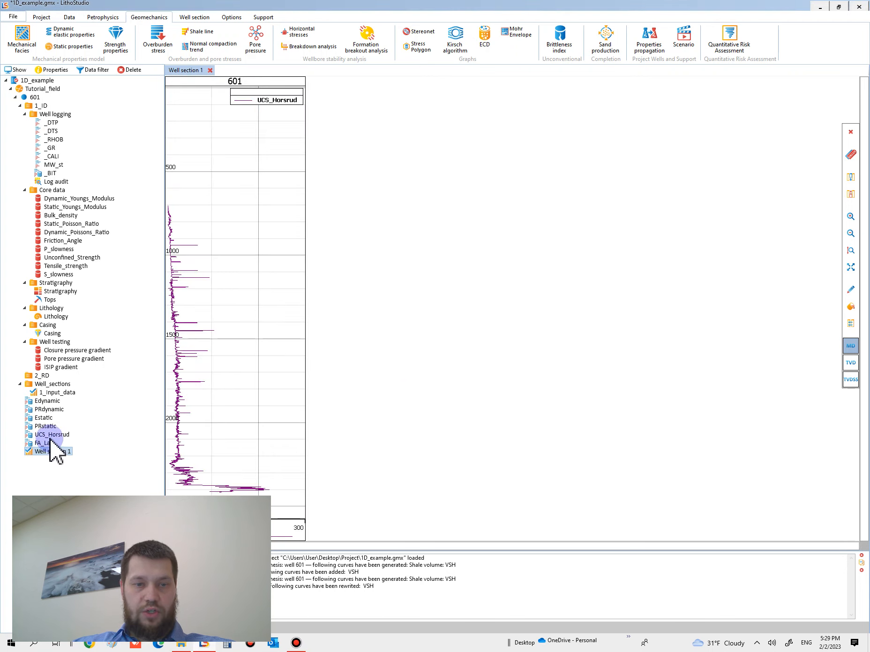
{"action": "left_click_drag", "start_coordinate": [36, 446], "coordinate": [229, 477]}
{"action": "scroll", "coordinate": [216, 487], "scroll_direction": "up", "scroll_amount": 5}
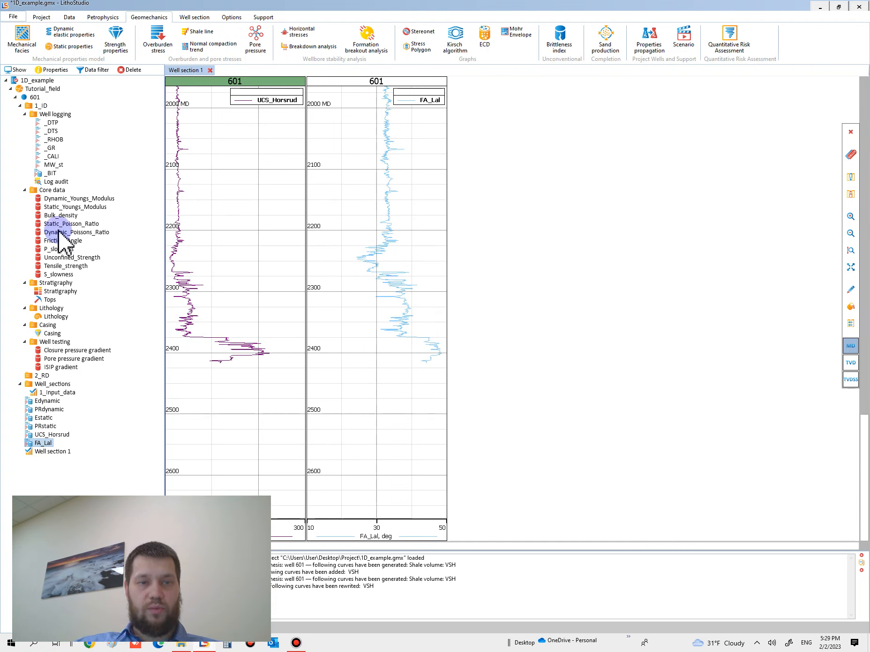
Overlay the Unconfined_Strength core data on the UCS_Horsrud track
{"action": "left_click", "coordinate": [64, 256]}
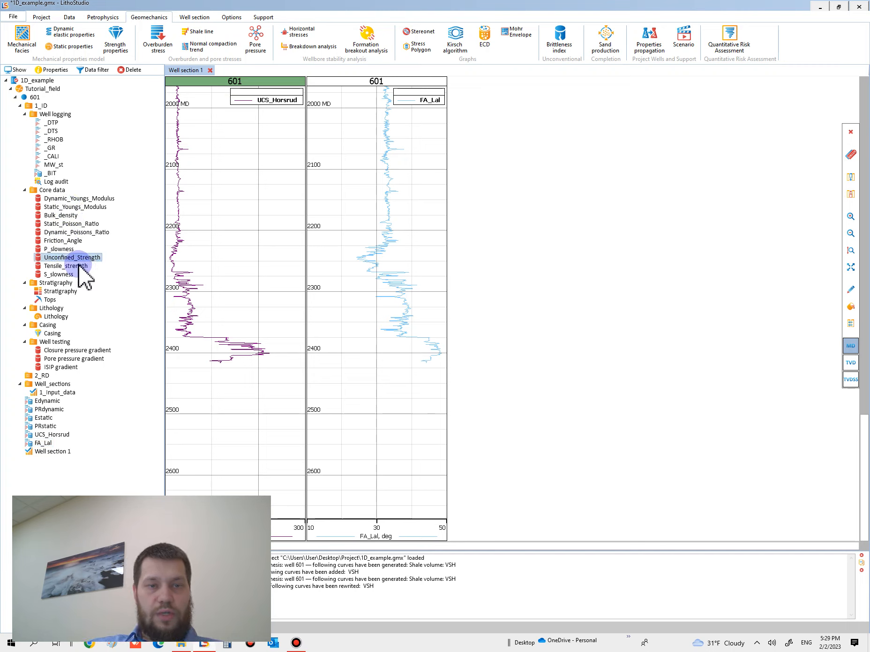
{"action": "left_click_drag", "start_coordinate": [53, 259], "coordinate": [232, 290]}
{"action": "scroll", "coordinate": [243, 322], "scroll_direction": "up", "scroll_amount": 6, "text": "ctrl"}
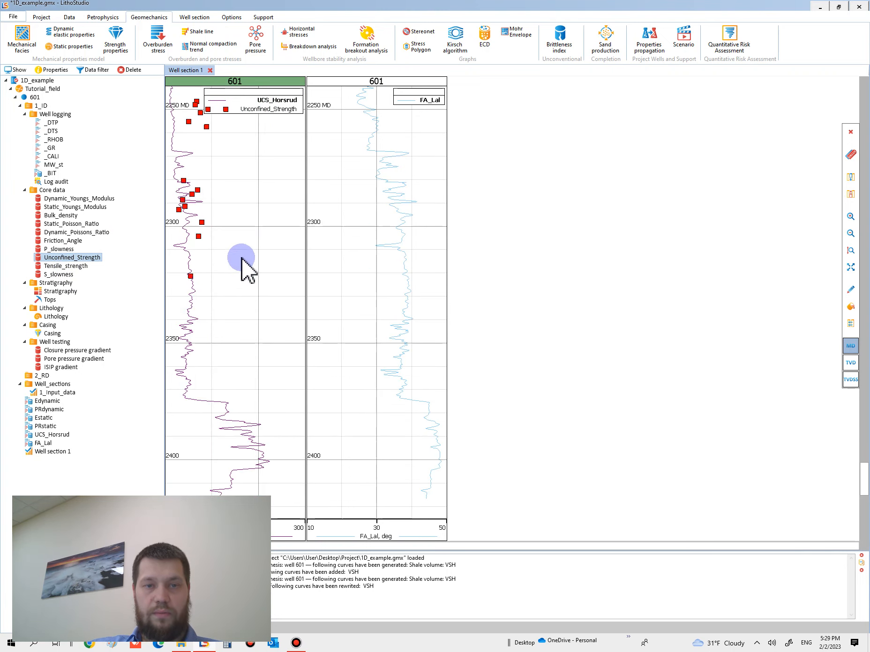
{"action": "scroll", "coordinate": [242, 258], "scroll_direction": "up", "scroll_amount": 3}
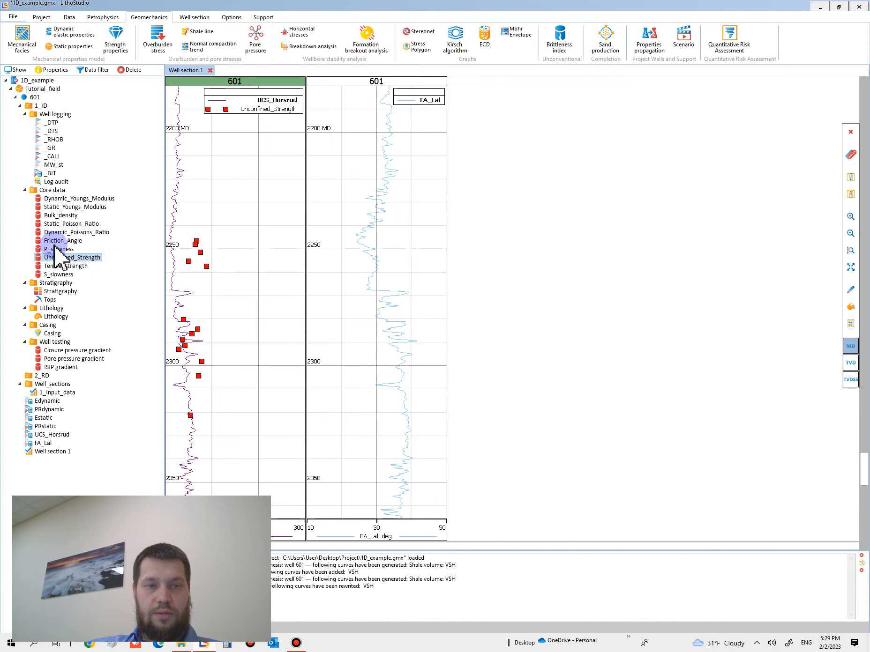
Overlay the Friction_Angle core data on the FA_Lal track
{"action": "left_click_drag", "start_coordinate": [64, 240], "coordinate": [375, 323]}
{"action": "left_click", "coordinate": [377, 374]}
{"action": "scroll", "coordinate": [379, 370], "scroll_direction": "down", "scroll_amount": 3, "text": "ctrl"}
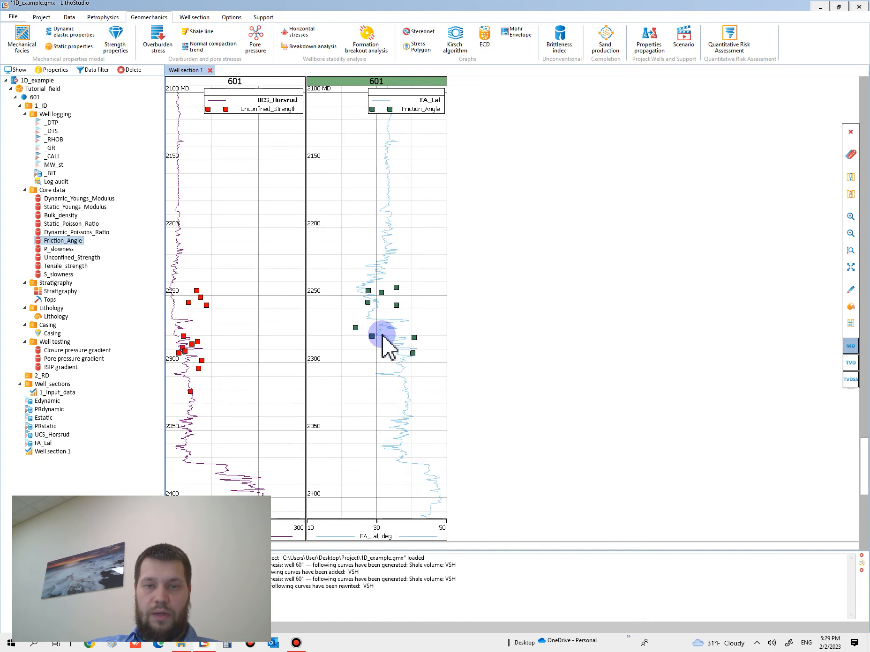
Add Lithology and Stratigraphy tracks ahead of the curves and inspect the interval containing the core strength points
{"action": "left_click_drag", "start_coordinate": [55, 316], "coordinate": [177, 344]}
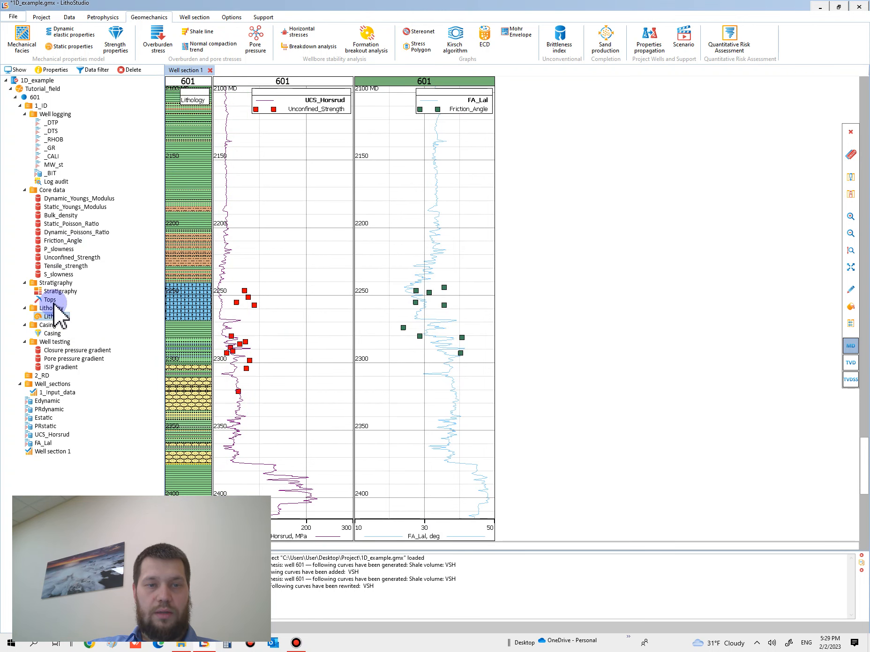
{"action": "left_click_drag", "start_coordinate": [52, 292], "coordinate": [238, 317]}
{"action": "scroll", "coordinate": [238, 317], "scroll_direction": "down", "scroll_amount": 2}
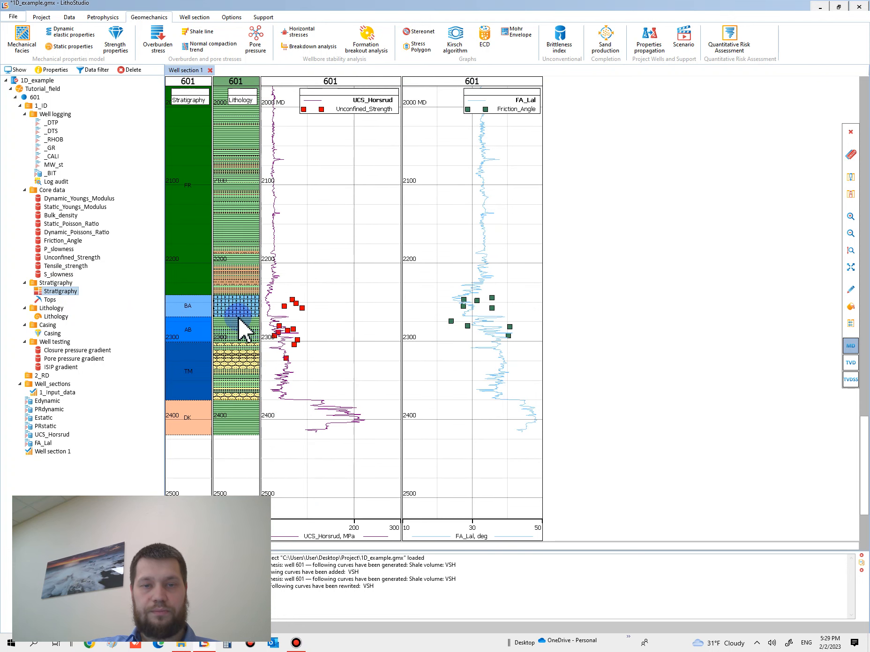
{"action": "left_click", "coordinate": [303, 357]}
{"action": "scroll", "coordinate": [305, 352], "scroll_direction": "up", "scroll_amount": 3}
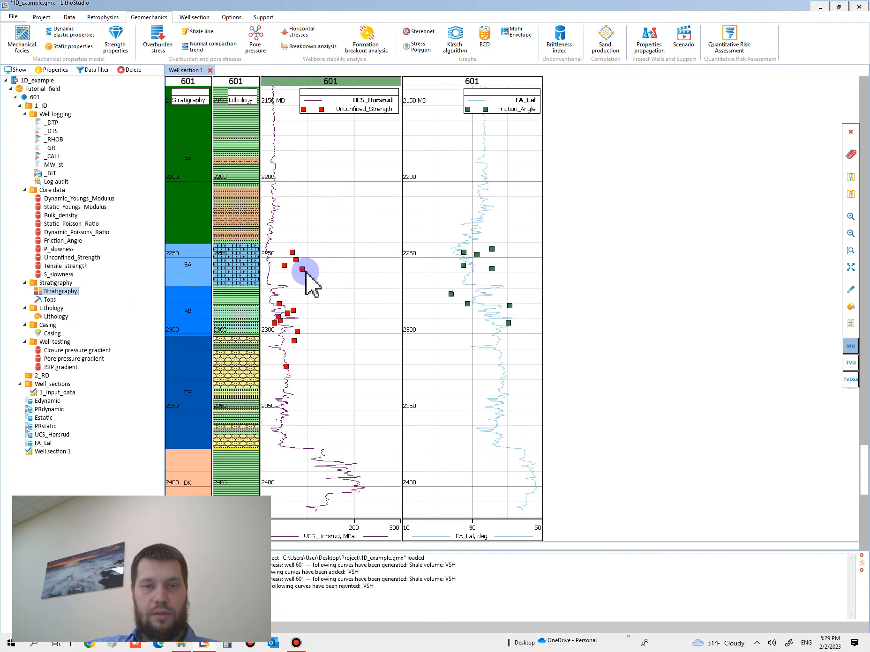
{"action": "scroll", "coordinate": [311, 293], "scroll_direction": "up", "scroll_amount": 3}
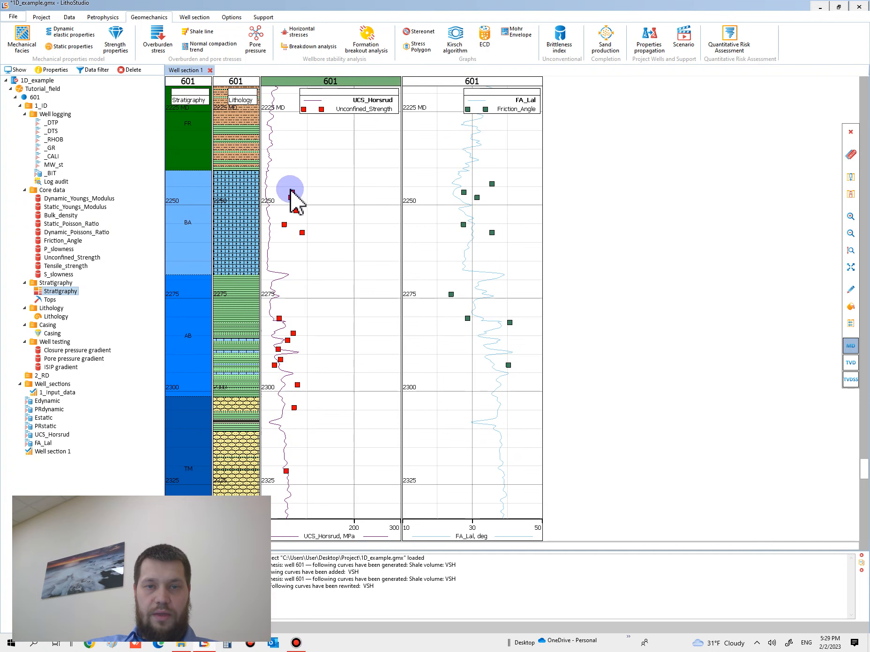
{"action": "scroll", "coordinate": [304, 355], "scroll_direction": "down", "scroll_amount": 1}
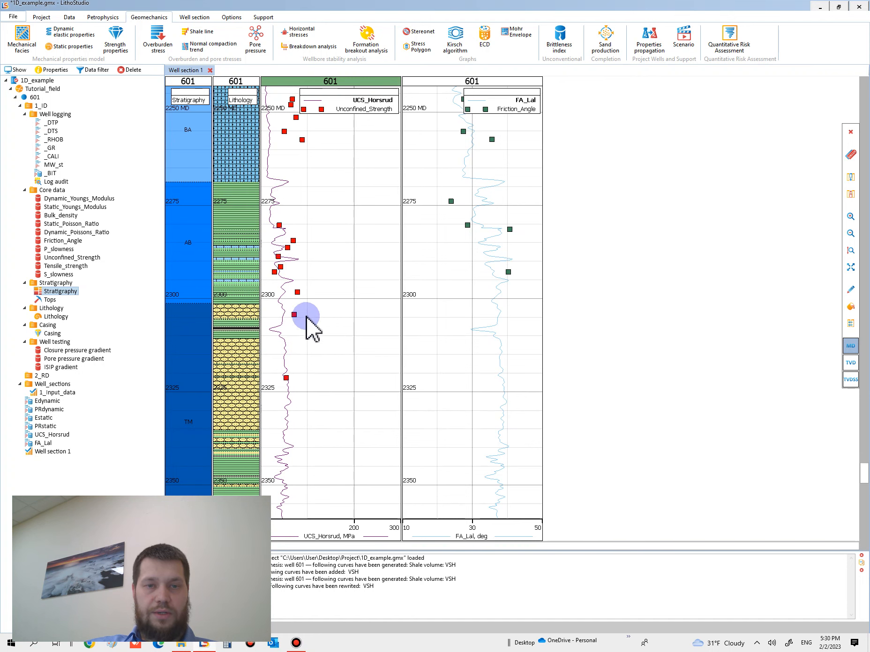
Compare the UCS_Horsrud curve with the core strength points across the BA, AB and TM intervals
{"action": "scroll", "coordinate": [307, 324], "scroll_direction": "up", "scroll_amount": 1}
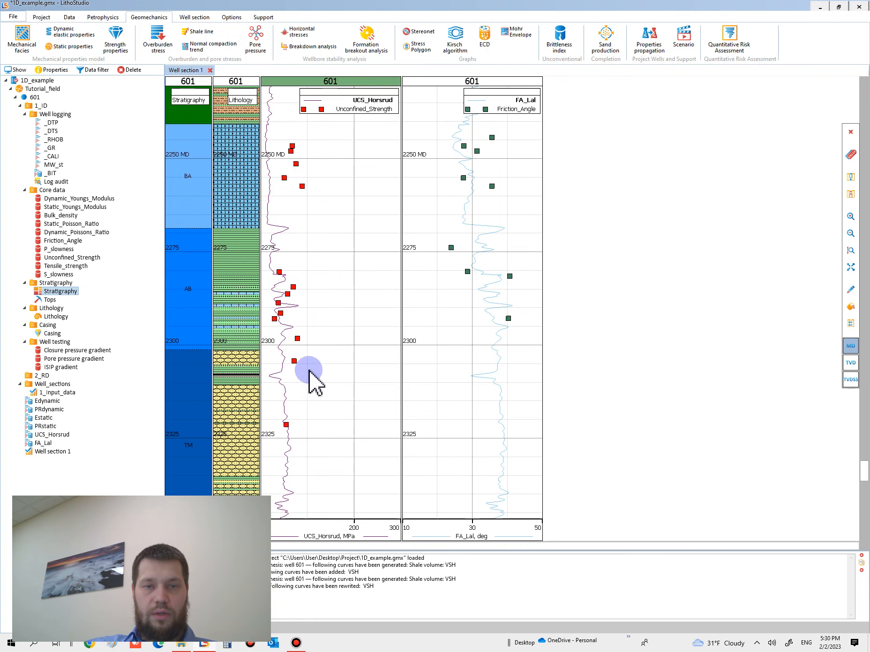
{"action": "scroll", "coordinate": [307, 393], "scroll_direction": "up", "scroll_amount": 1}
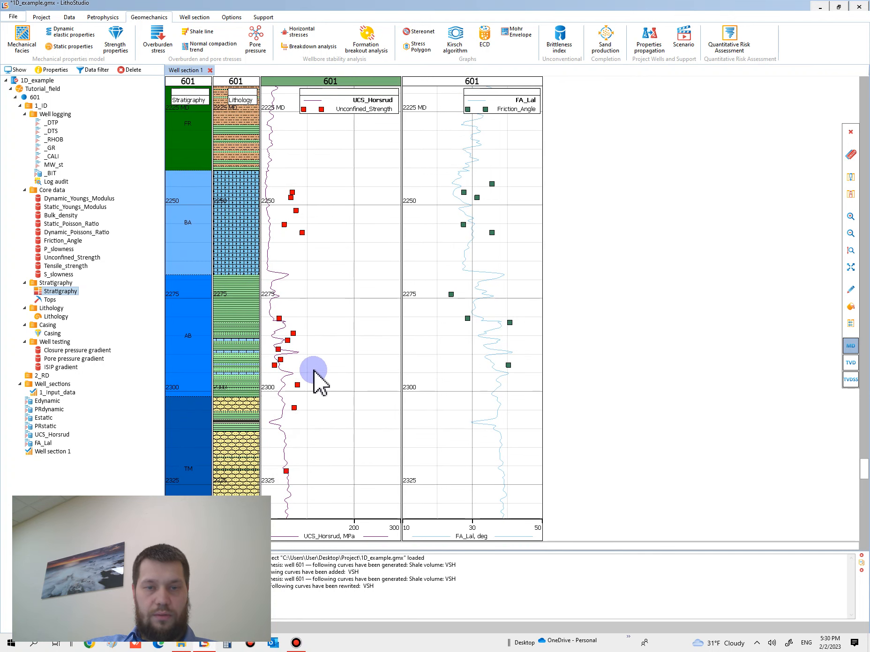
{"action": "scroll", "coordinate": [312, 398], "scroll_direction": "up", "scroll_amount": 2, "text": "ctrl"}
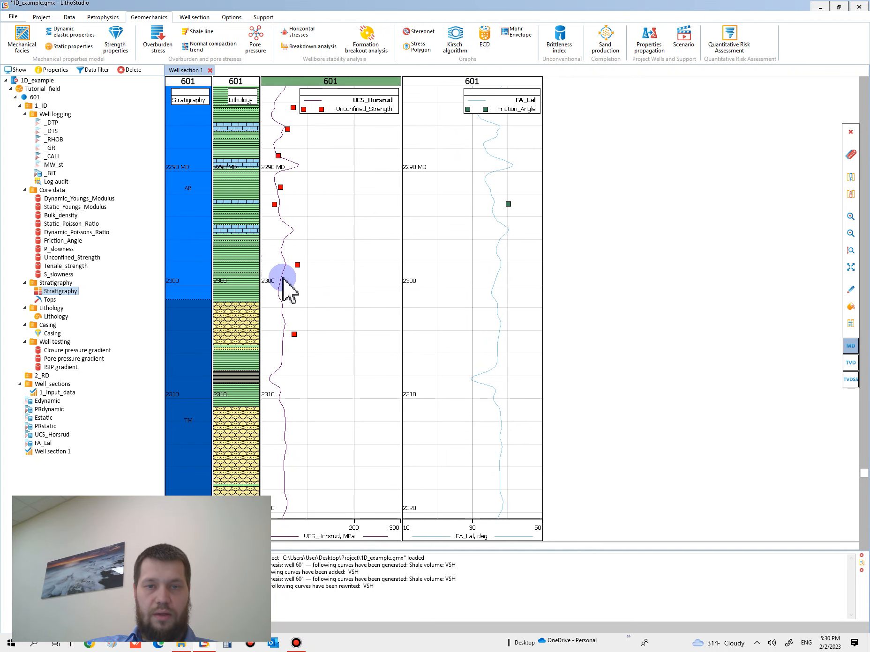
{"action": "scroll", "coordinate": [286, 323], "scroll_direction": "down", "scroll_amount": 3, "text": "ctrl"}
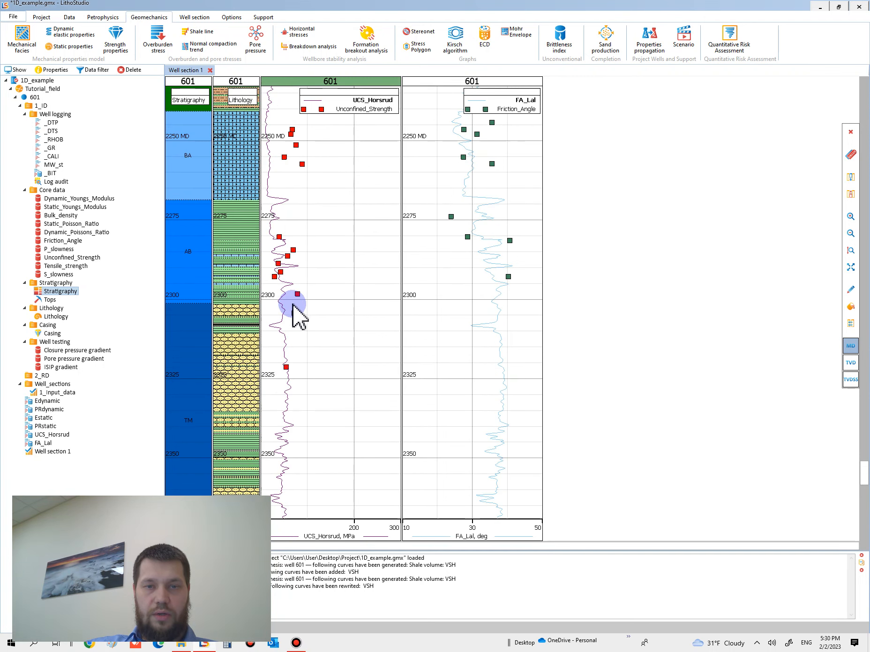
{"action": "scroll", "coordinate": [309, 291], "scroll_direction": "up", "scroll_amount": 2}
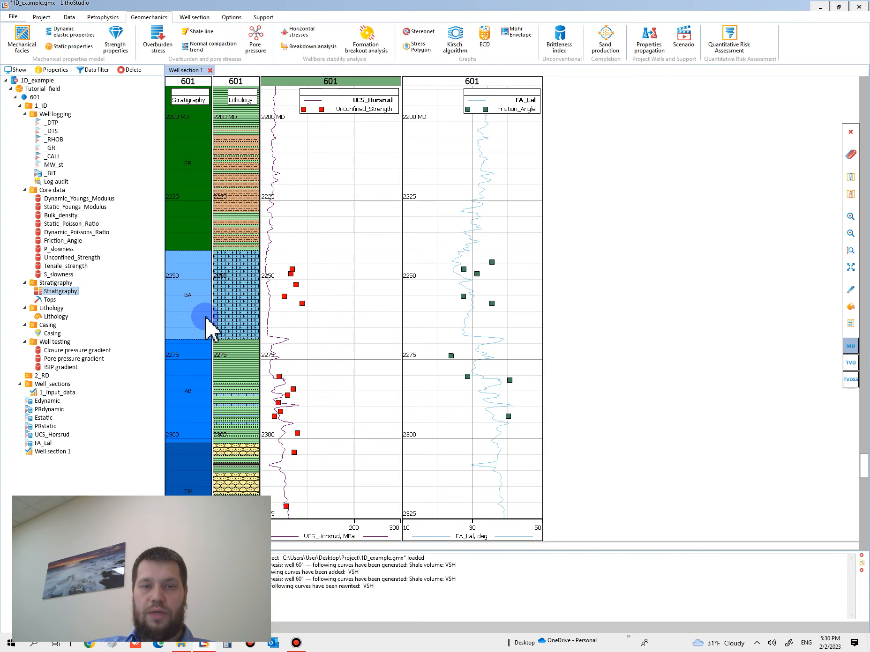
{"action": "scroll", "coordinate": [318, 370], "scroll_direction": "down", "scroll_amount": 1}
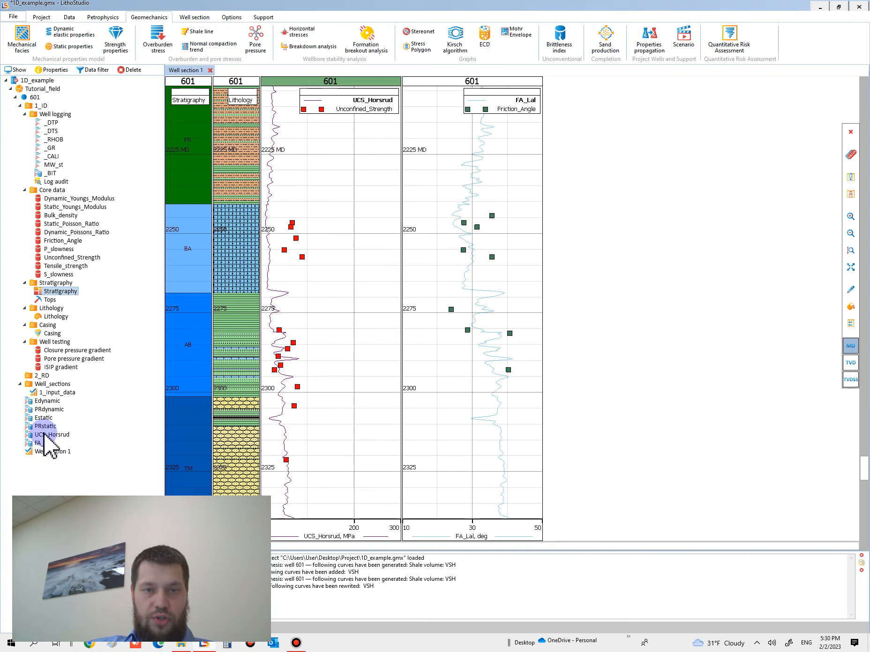
Reopen the UCS_Horsrud strength calculation for editing and exclude the internal friction angle, keeping only uniaxial compressive strength
{"action": "mouse_move", "coordinate": [50, 420]}
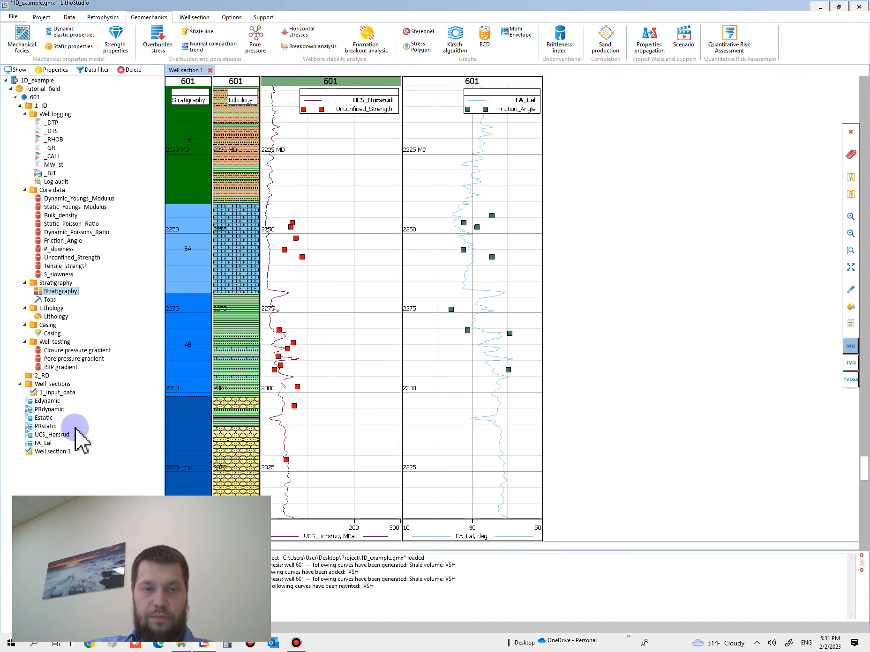
{"action": "right_click", "coordinate": [47, 435]}
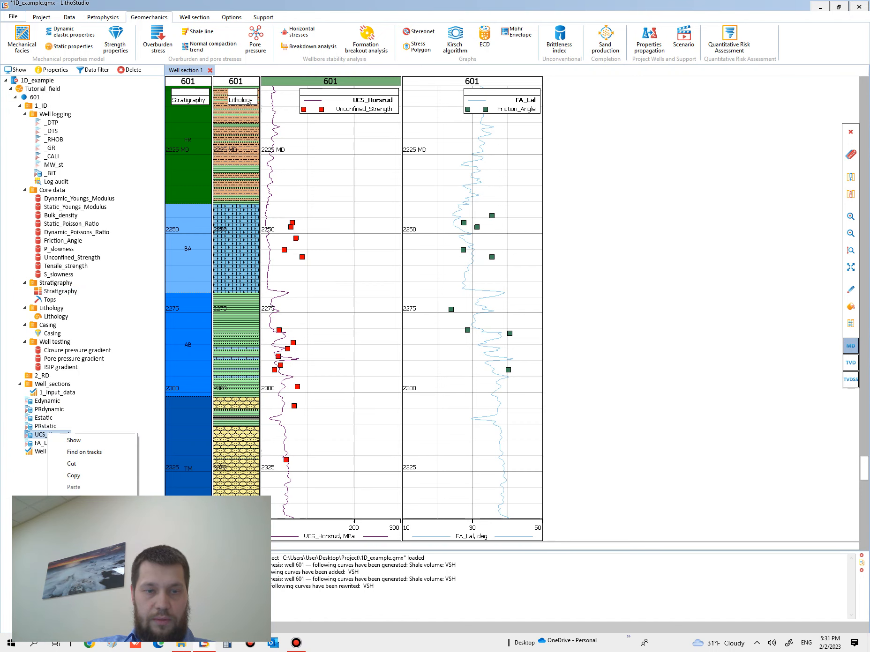
{"action": "left_click", "coordinate": [85, 495]}
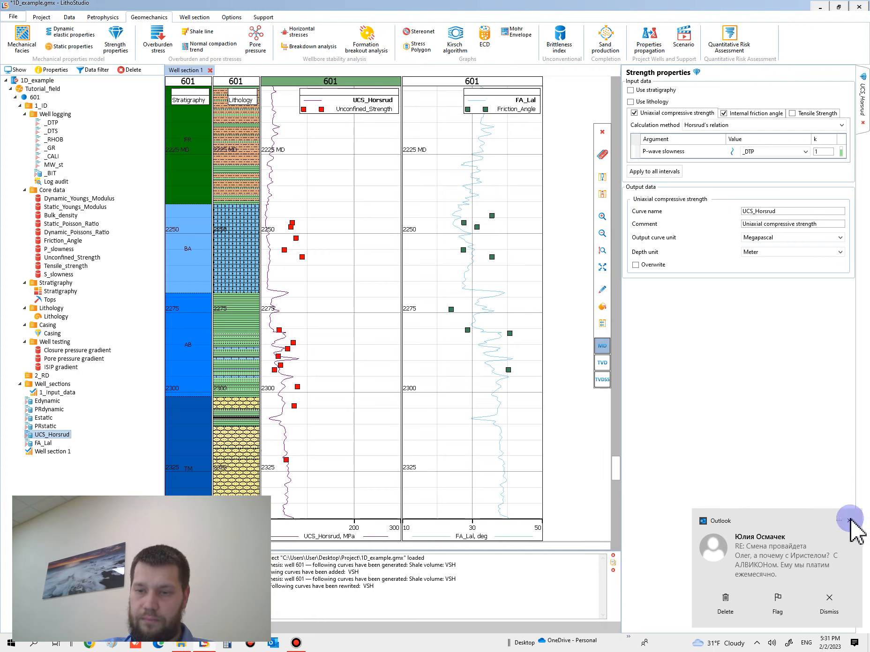
{"action": "left_click", "coordinate": [850, 520]}
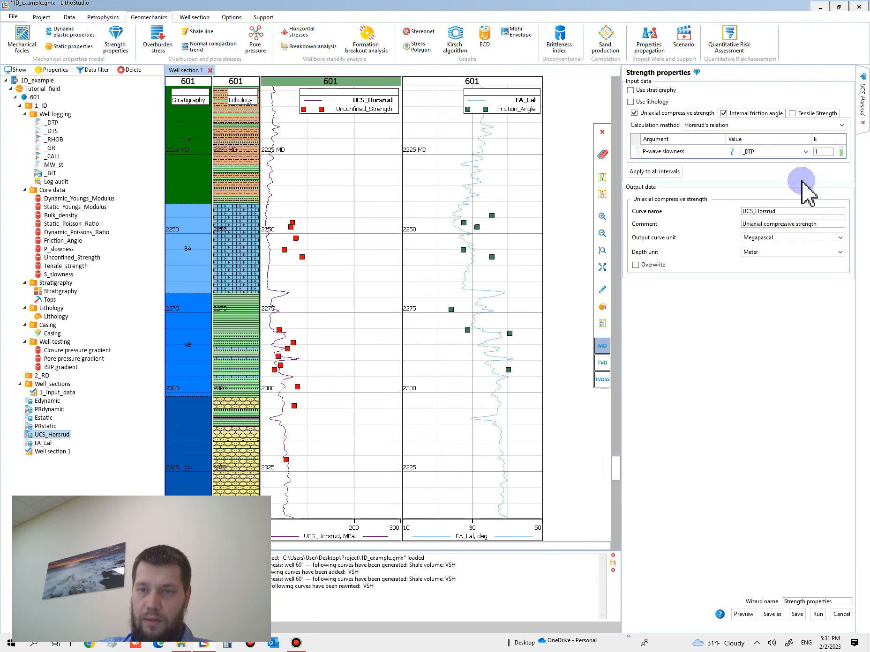
{"action": "left_click", "coordinate": [752, 114]}
{"action": "left_click", "coordinate": [674, 114]}
{"action": "left_click", "coordinate": [730, 114]}
{"action": "left_click", "coordinate": [667, 114]}
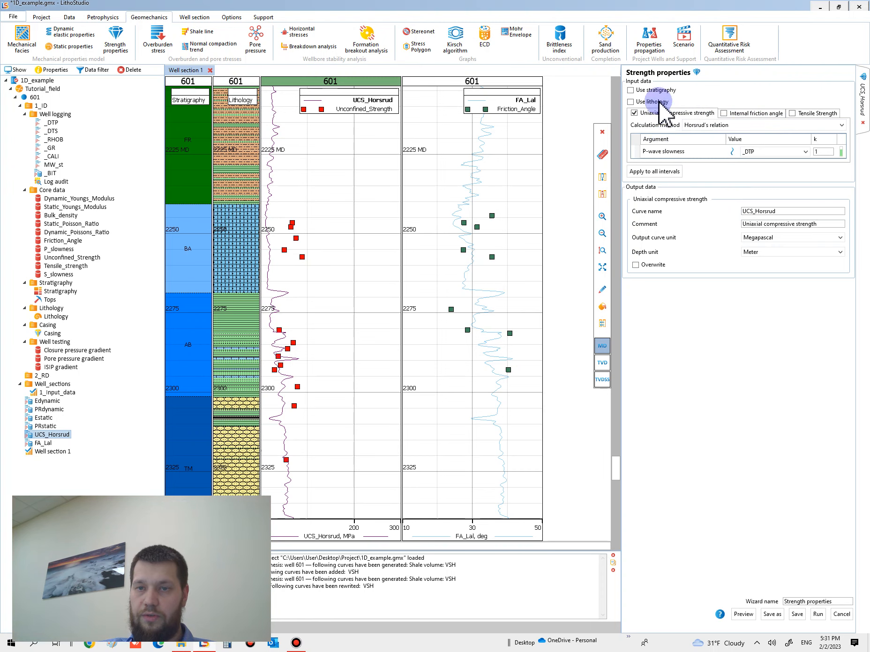
Enable stratigraphy-based input for the calculation and remove the intervals above BA, from KZ through FR
{"action": "left_click", "coordinate": [655, 90]}
{"action": "left_click", "coordinate": [729, 105]}
{"action": "left_click", "coordinate": [734, 118]}
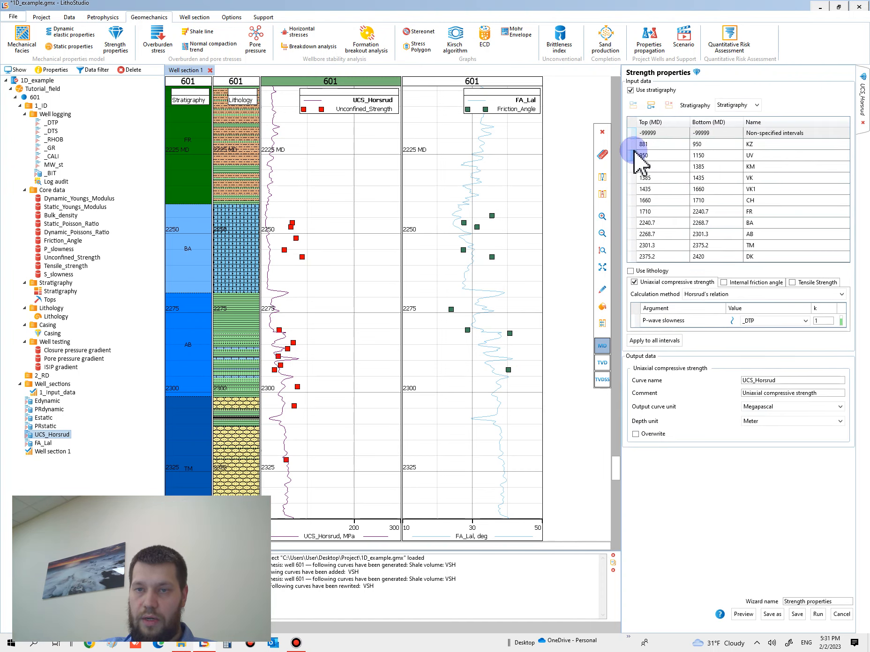
{"action": "left_click", "coordinate": [669, 105]}
{"action": "left_click", "coordinate": [669, 105]}
{"action": "left_click", "coordinate": [669, 105]}
{"action": "left_click", "coordinate": [669, 105]}
{"action": "left_click", "coordinate": [669, 105]}
{"action": "left_click", "coordinate": [669, 105]}
{"action": "left_click", "coordinate": [669, 105]}
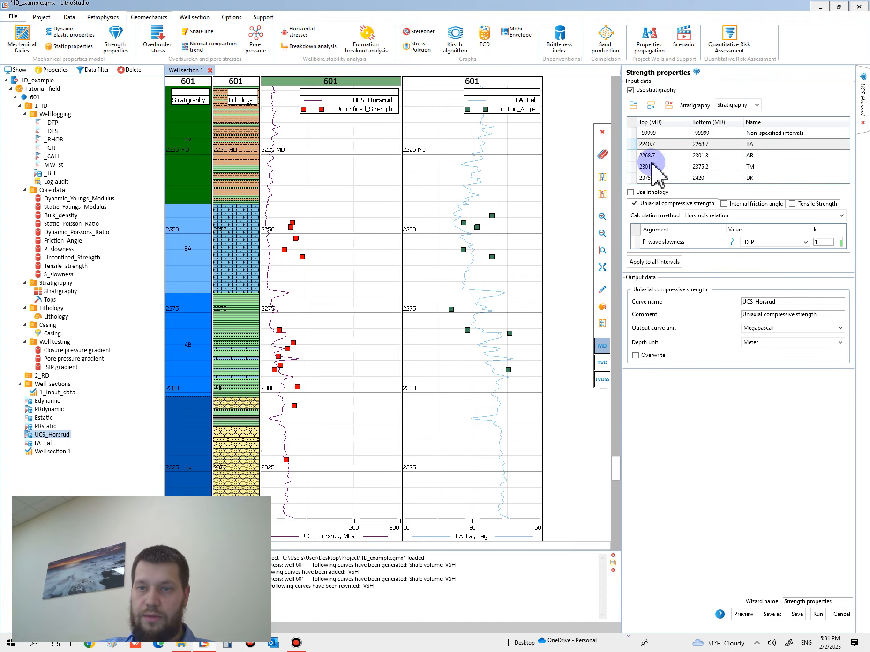
Remove the AB, TM and DK intervals from the calculation's stratigraphy table
{"action": "left_click", "coordinate": [638, 157]}
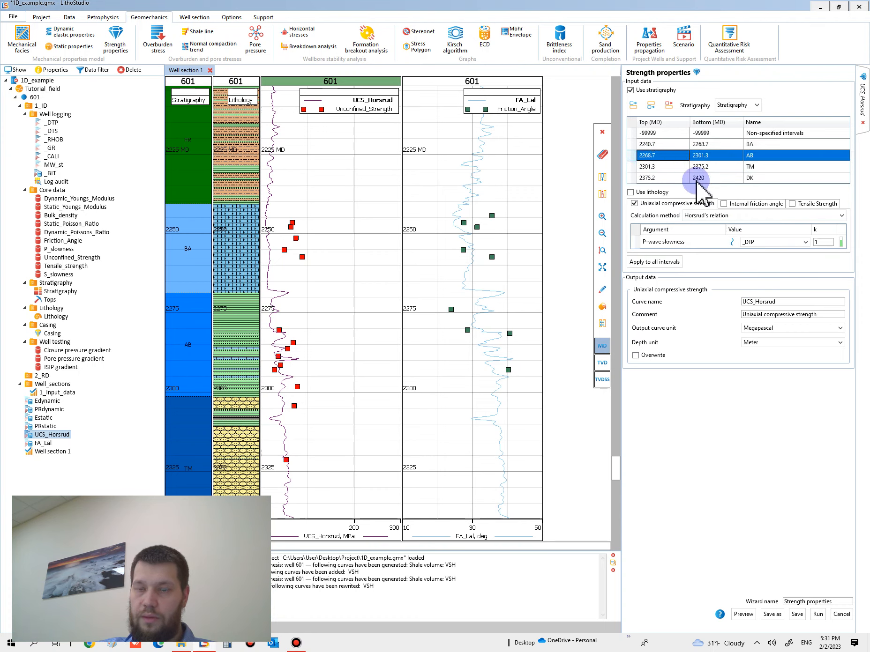
{"action": "left_click", "coordinate": [669, 104]}
{"action": "left_click", "coordinate": [669, 104]}
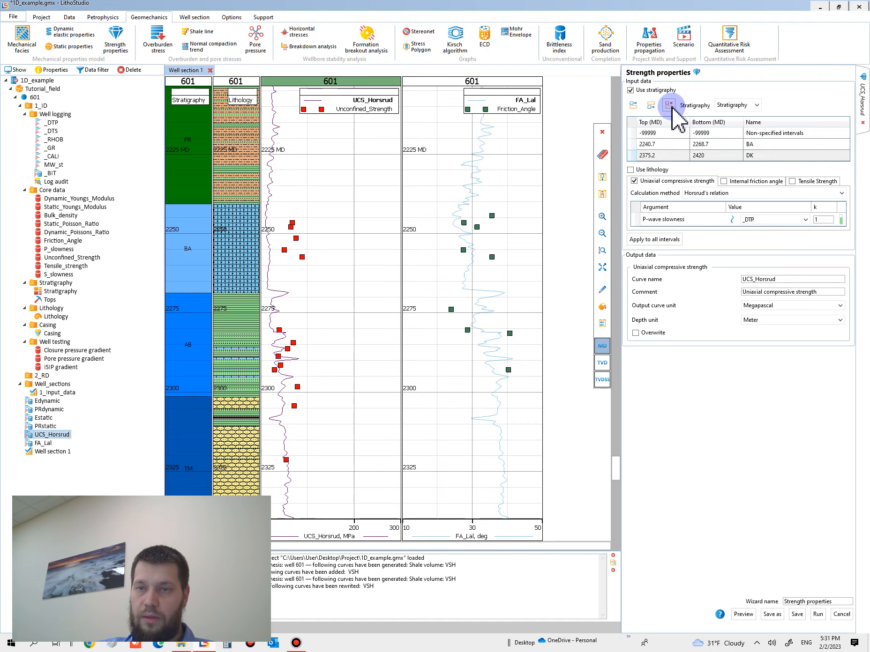
{"action": "left_click", "coordinate": [668, 104]}
Set the BA interval's strength calculation to a User-defined function with the formula 0.77*(0.001*(1000000/_DTP))^2.93
{"action": "left_click", "coordinate": [639, 145]}
{"action": "left_click", "coordinate": [632, 136]}
{"action": "left_click", "coordinate": [633, 148]}
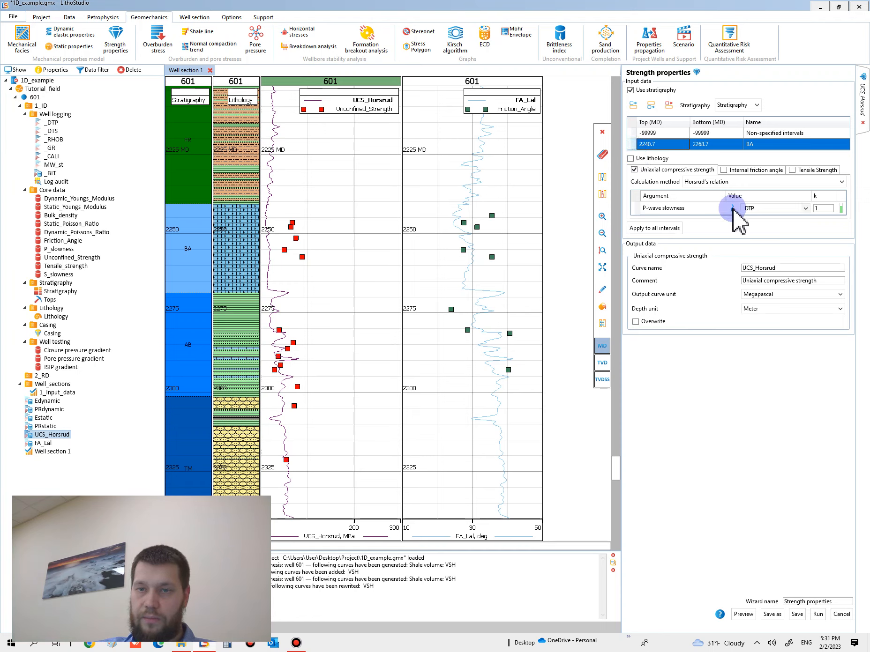
{"action": "left_click", "coordinate": [725, 183]}
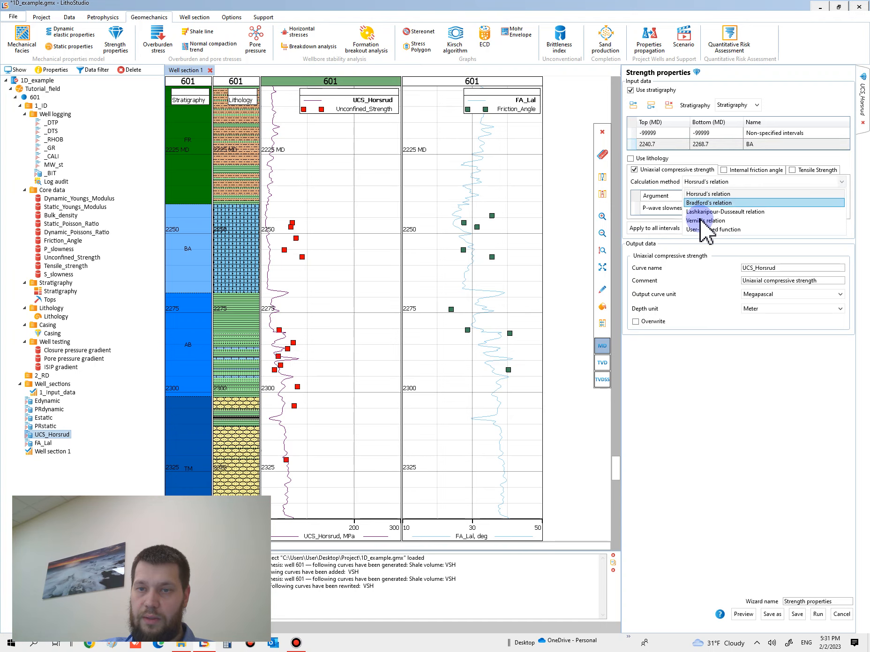
{"action": "left_click", "coordinate": [703, 230]}
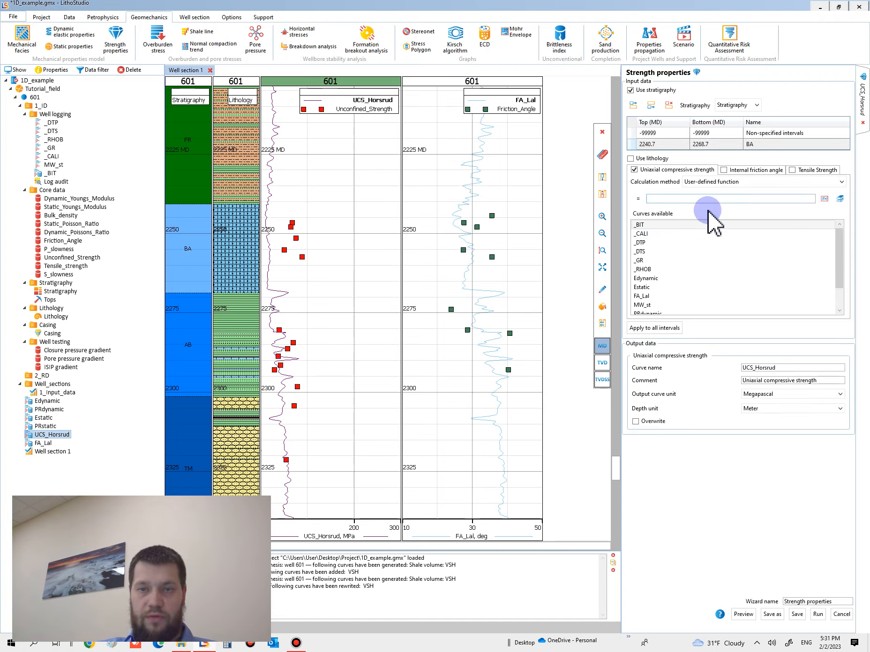
{"action": "double_click", "coordinate": [683, 224]}
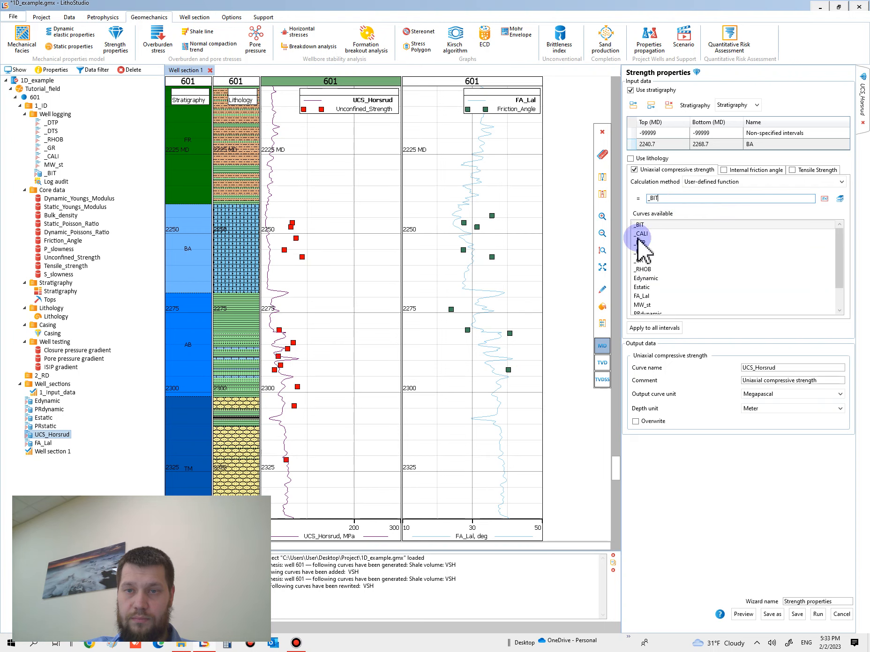
{"action": "left_click", "coordinate": [301, 640]}
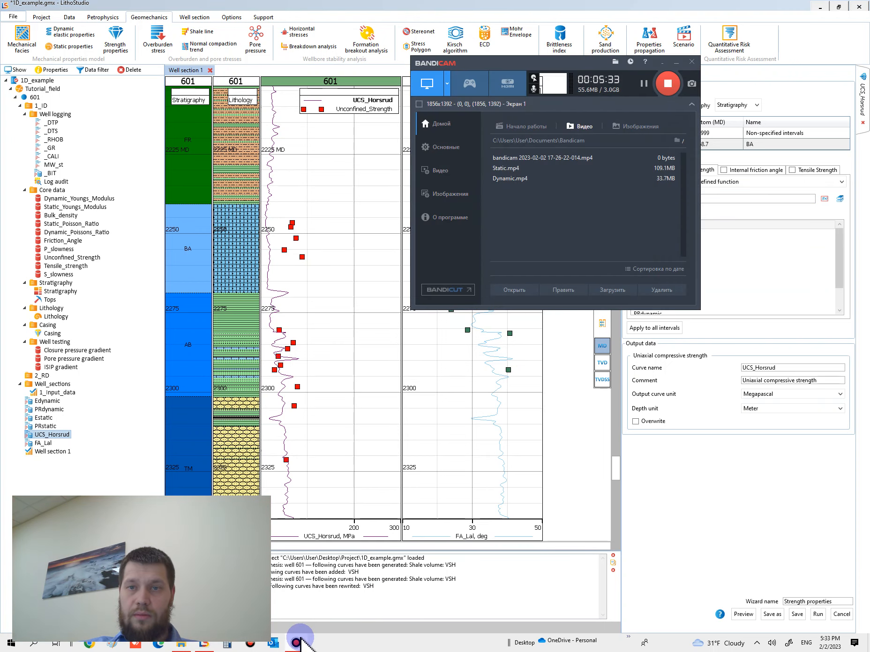
{"action": "left_click", "coordinate": [300, 642]}
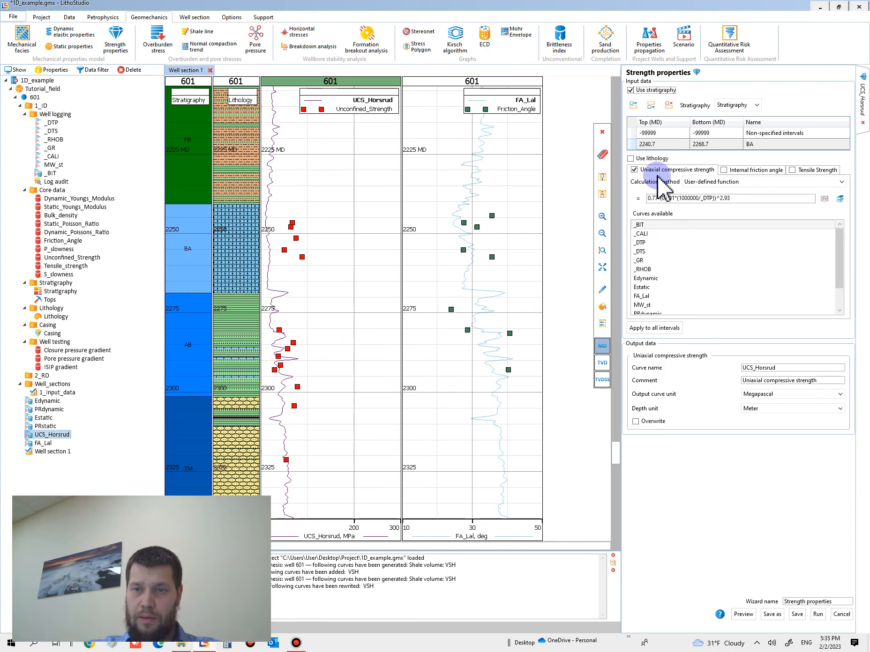
Preview the BA strength formula, change its leading coefficient to 2 and preview the curve again
{"action": "left_click", "coordinate": [642, 145]}
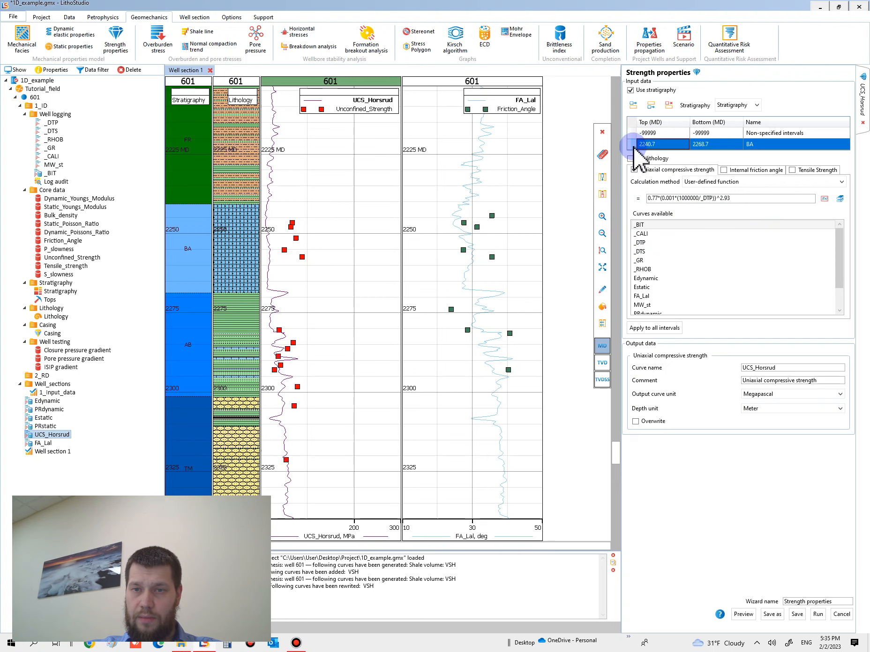
{"action": "left_click", "coordinate": [744, 615]}
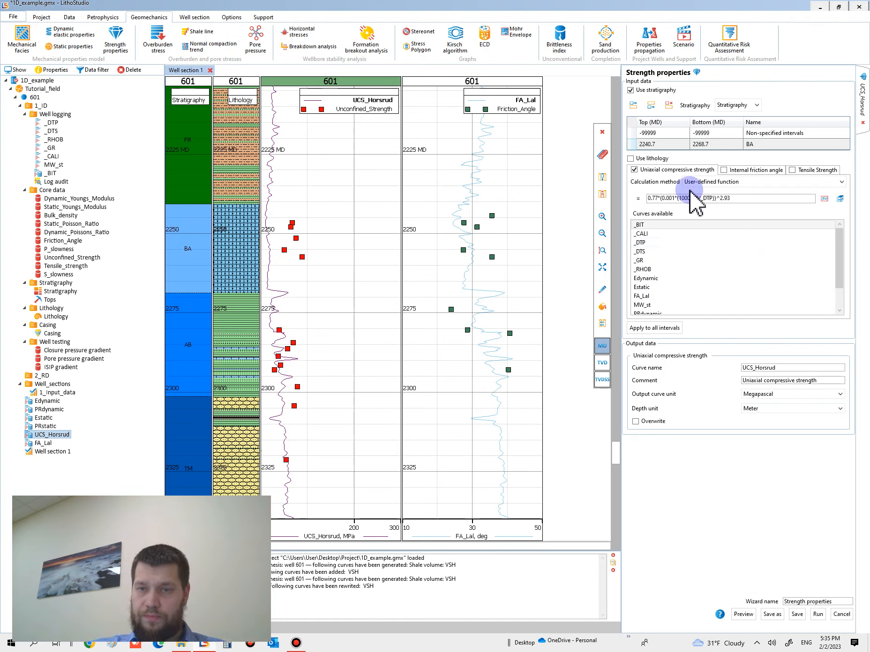
{"action": "left_click", "coordinate": [648, 144]}
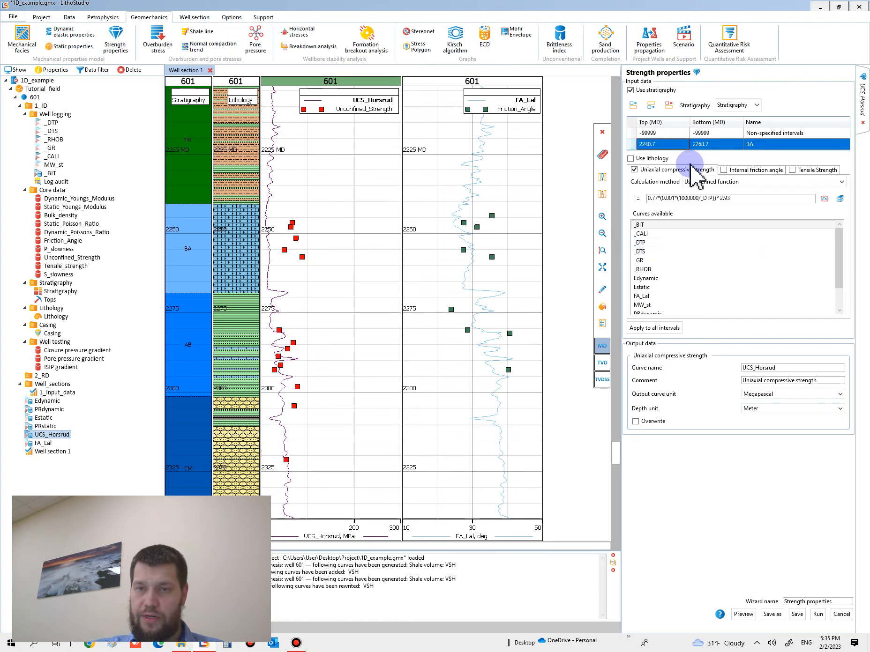
{"action": "left_click_drag", "start_coordinate": [660, 199], "coordinate": [640, 199]}
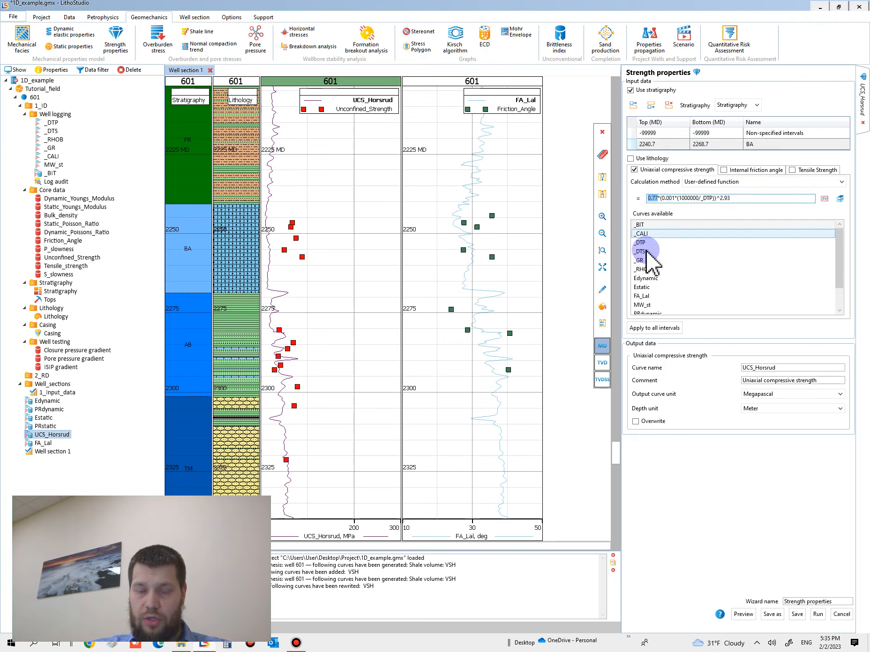
{"action": "left_click", "coordinate": [646, 270]}
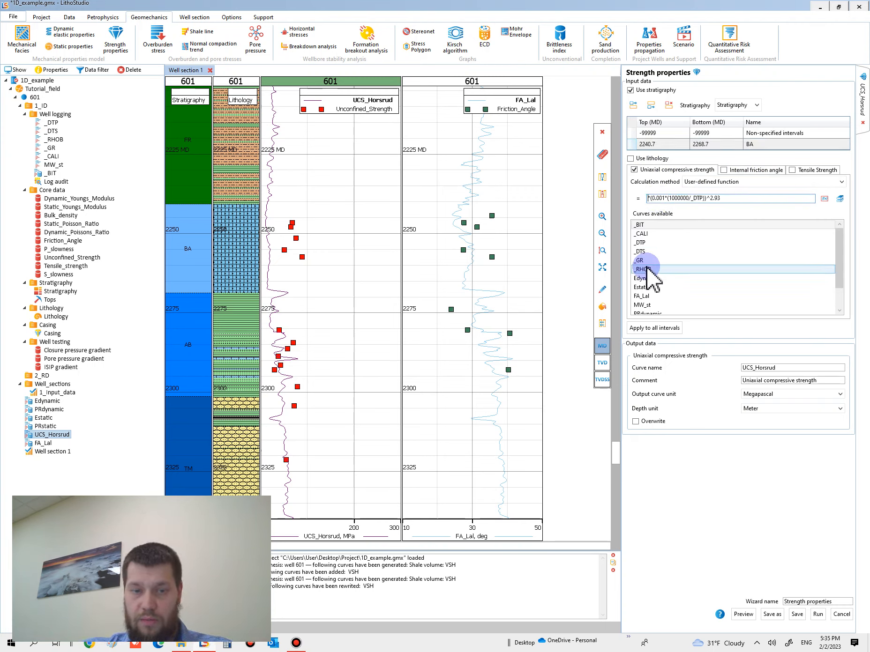
{"action": "left_click", "coordinate": [743, 614]}
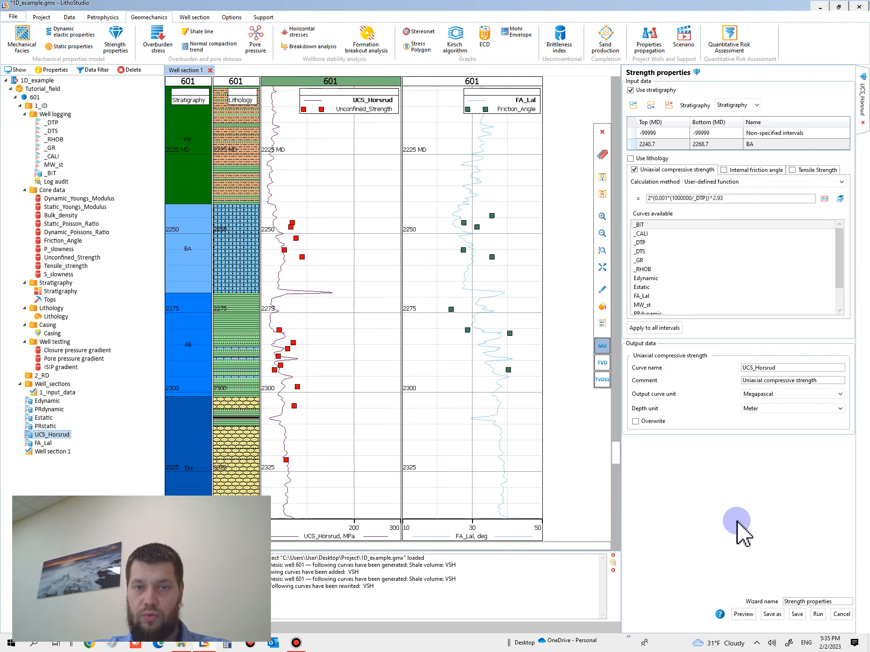
Set the BA formula's leading coefficient to 3, preview the curve and run the UCS_Horsrud calculation
{"action": "left_click", "coordinate": [654, 198]}
{"action": "type", "text": "3"}
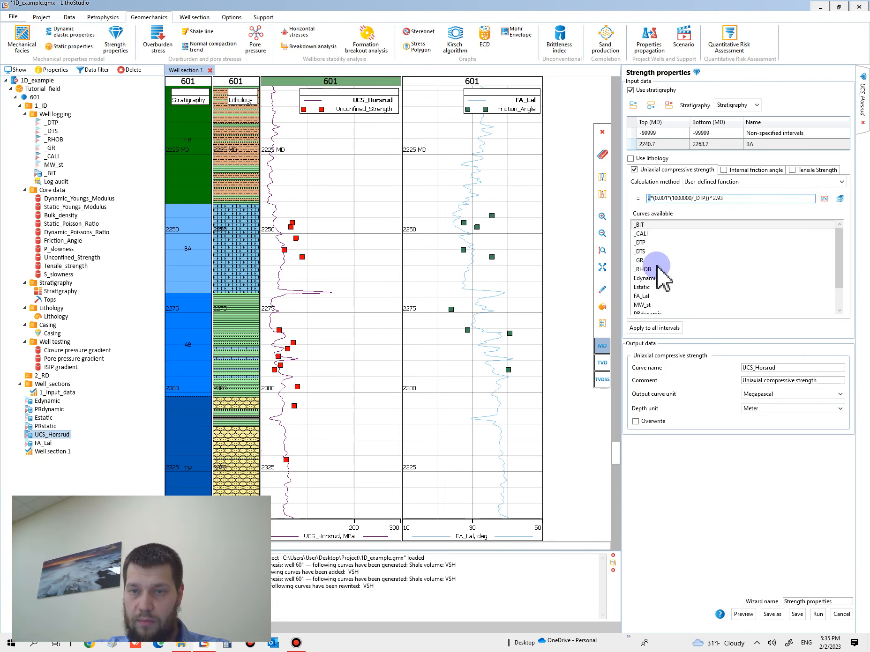
{"action": "left_click", "coordinate": [743, 615]}
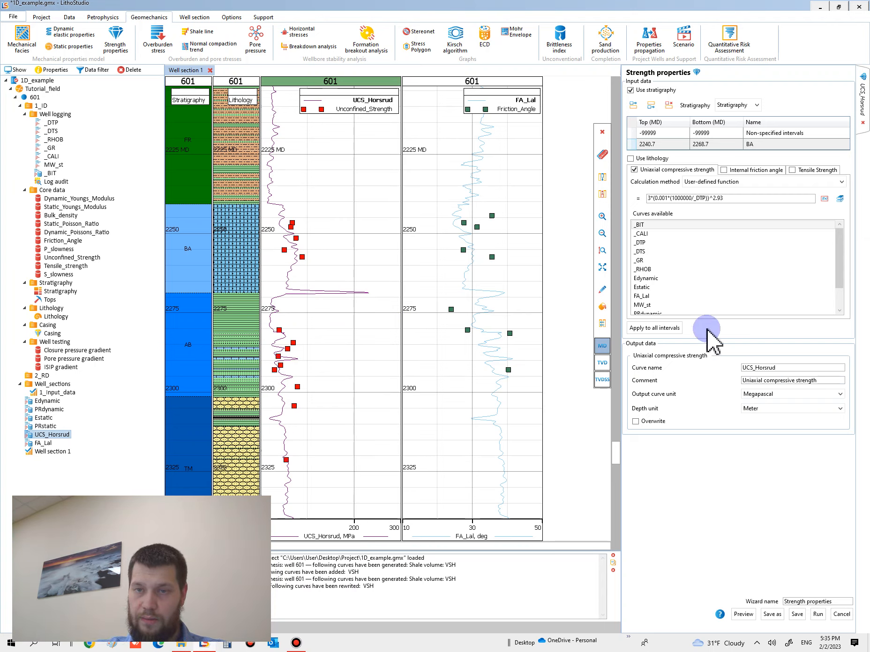
{"action": "left_click", "coordinate": [817, 615]}
{"action": "left_click", "coordinate": [428, 312]}
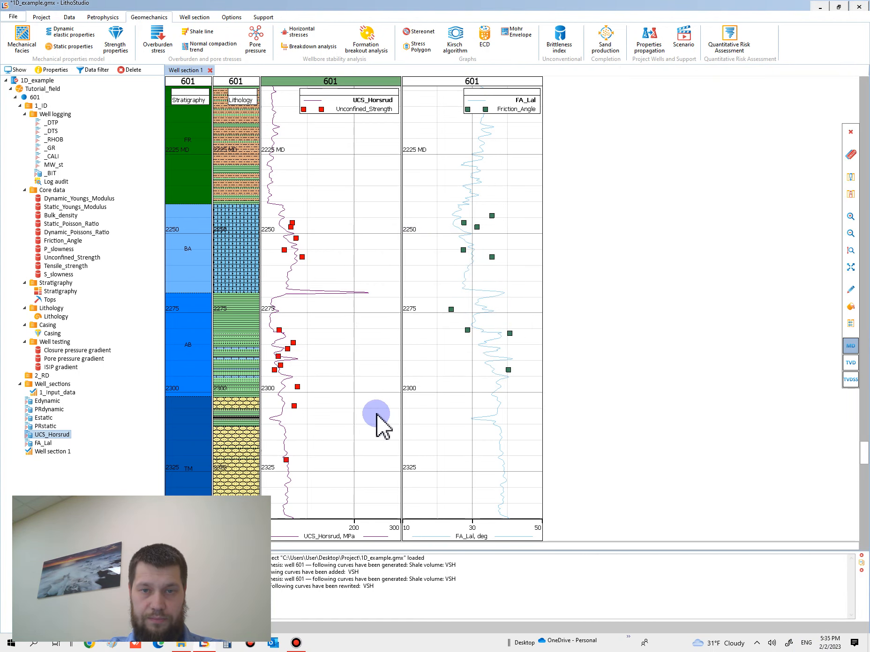
Compare the FA_Lal curve with the Friction_Angle core points over the full well and around the BA and AB intervals
{"action": "left_click", "coordinate": [483, 396]}
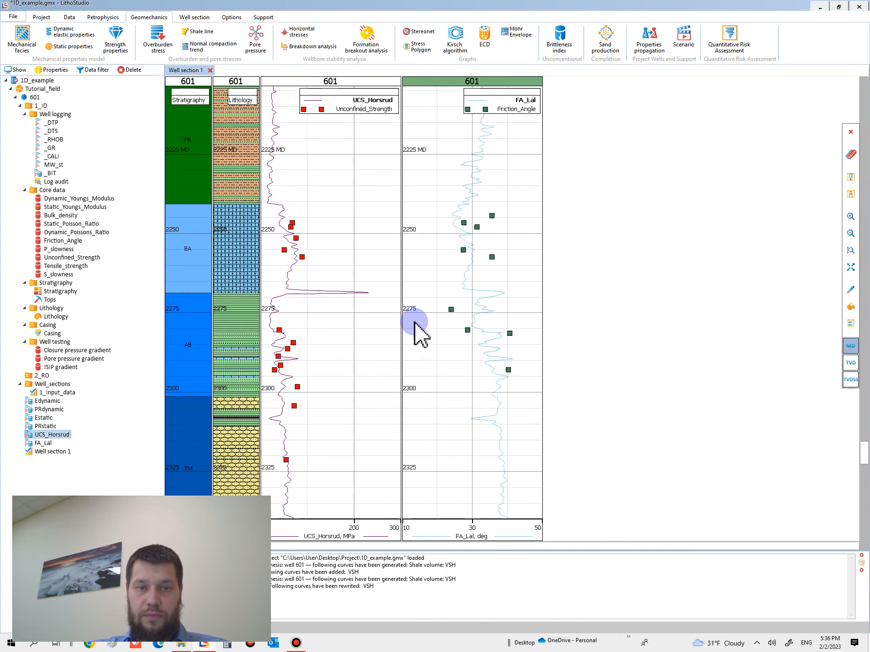
{"action": "scroll", "coordinate": [485, 295], "scroll_direction": "up", "scroll_amount": 2}
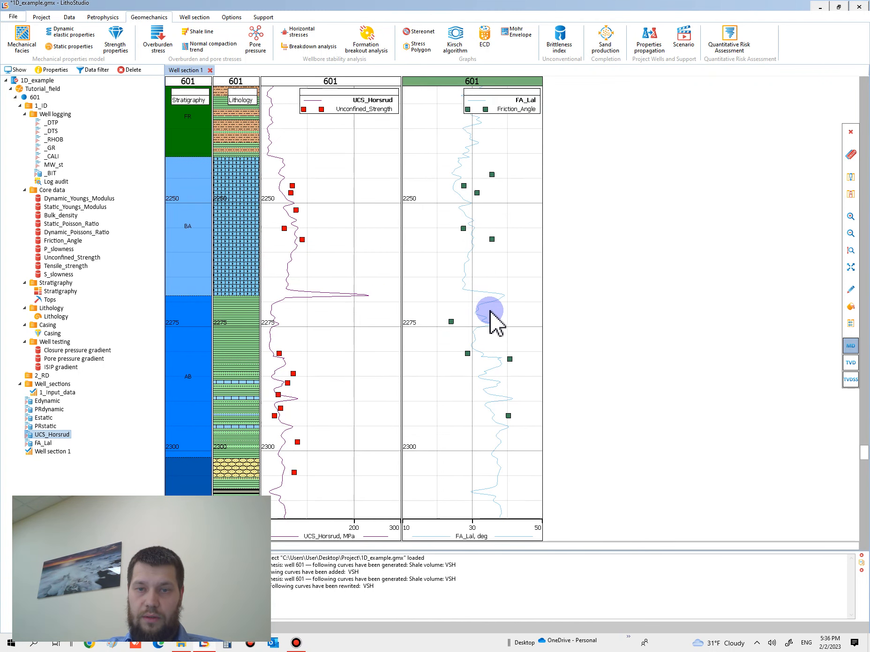
{"action": "scroll", "coordinate": [490, 312], "scroll_direction": "down", "scroll_amount": 2}
{"action": "scroll", "coordinate": [495, 342], "scroll_direction": "down", "scroll_amount": 4}
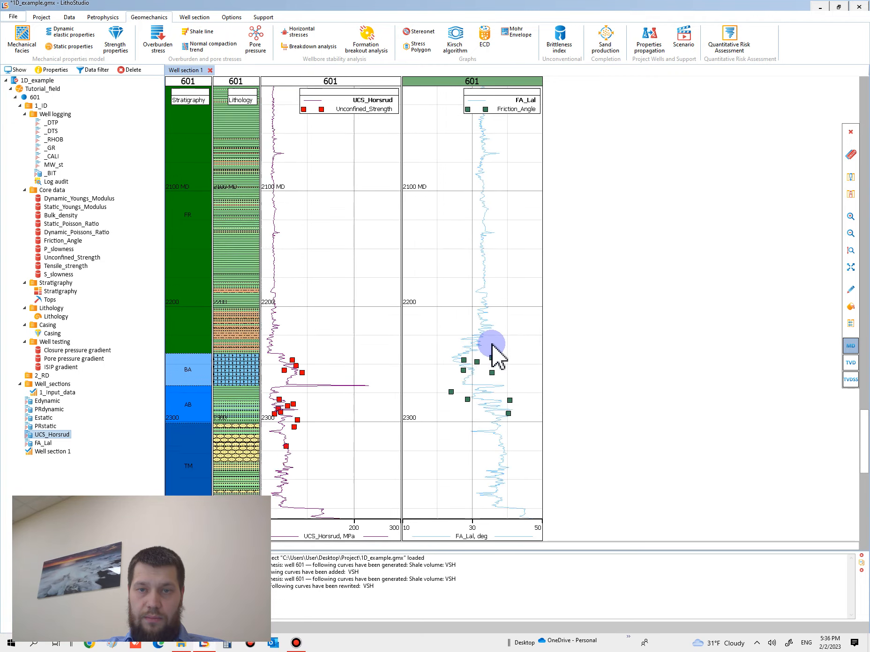
{"action": "scroll", "coordinate": [485, 373], "scroll_direction": "down", "scroll_amount": 4}
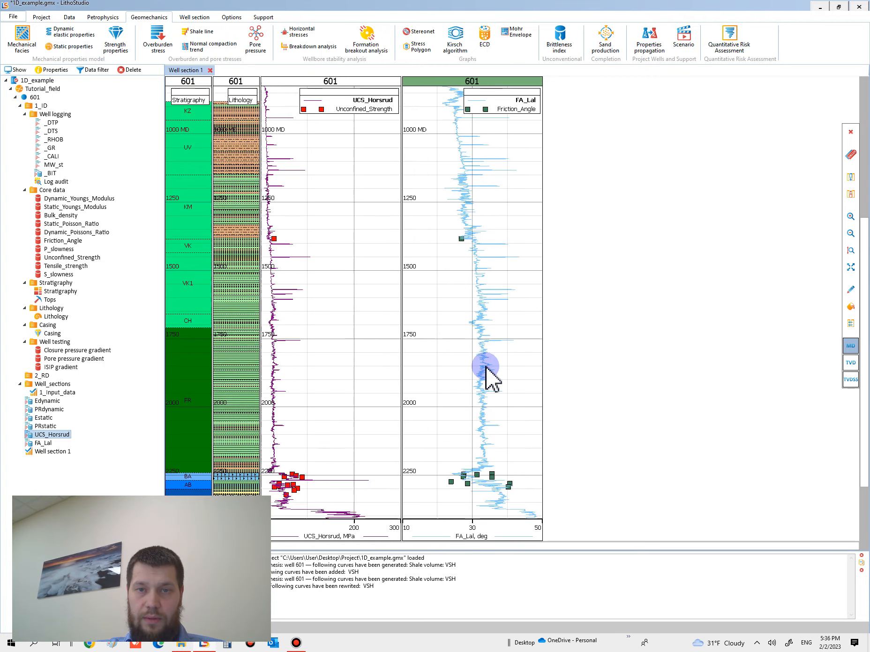
{"action": "scroll", "coordinate": [491, 450], "scroll_direction": "up", "scroll_amount": 5}
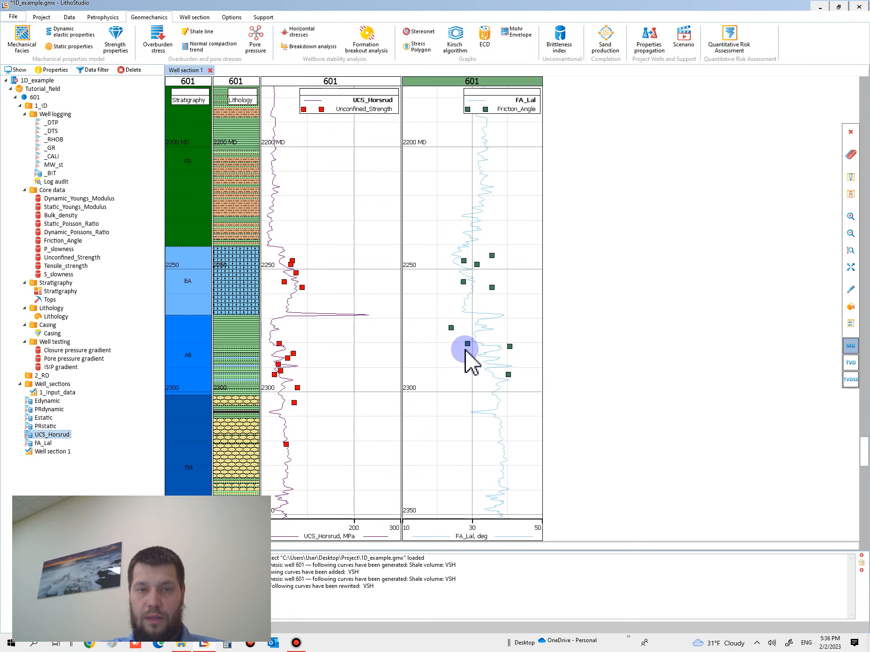
Start a new strength properties calculation with uniaxial compressive strength and internal friction angle disabled, leaving only tensile strength enabled
{"action": "scroll", "coordinate": [471, 334], "scroll_direction": "up", "scroll_amount": 2}
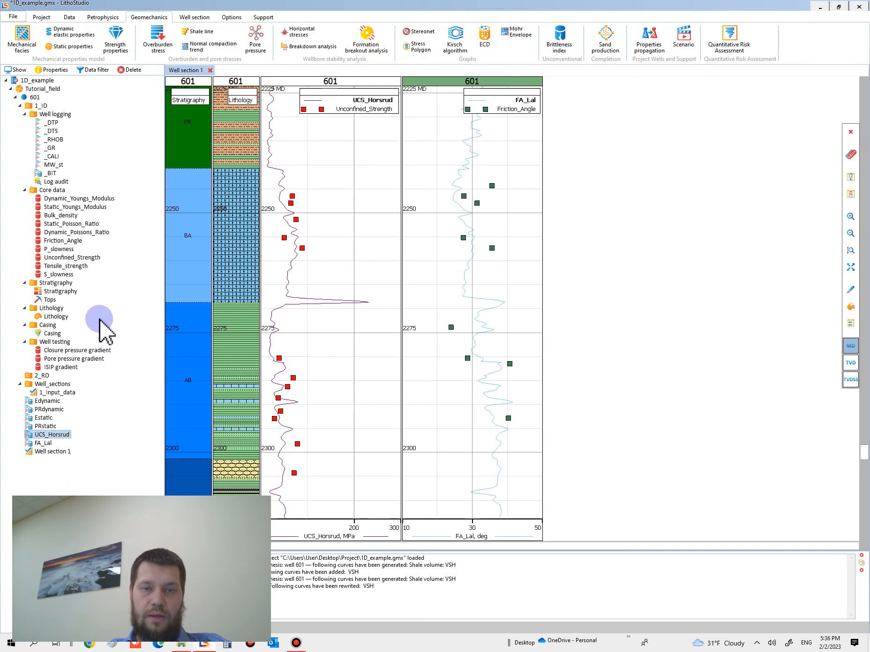
{"action": "left_click", "coordinate": [55, 409]}
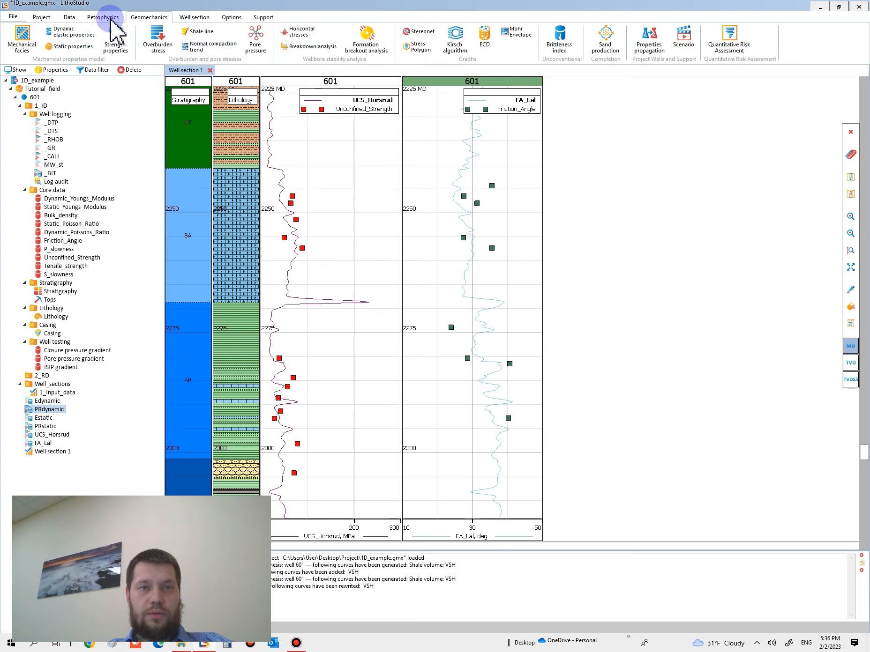
{"action": "left_click", "coordinate": [116, 40]}
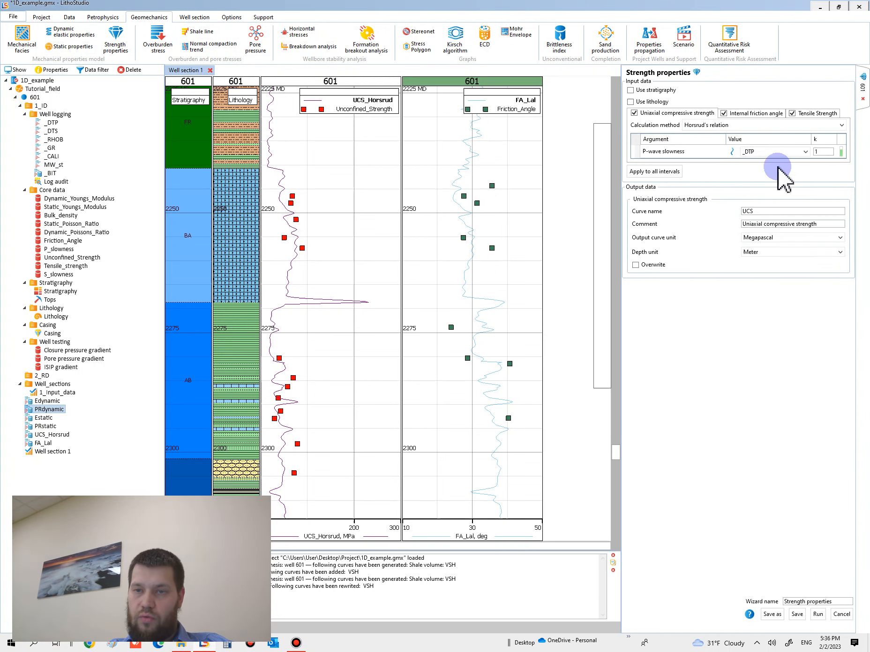
{"action": "left_click", "coordinate": [642, 115]}
{"action": "left_click", "coordinate": [740, 116]}
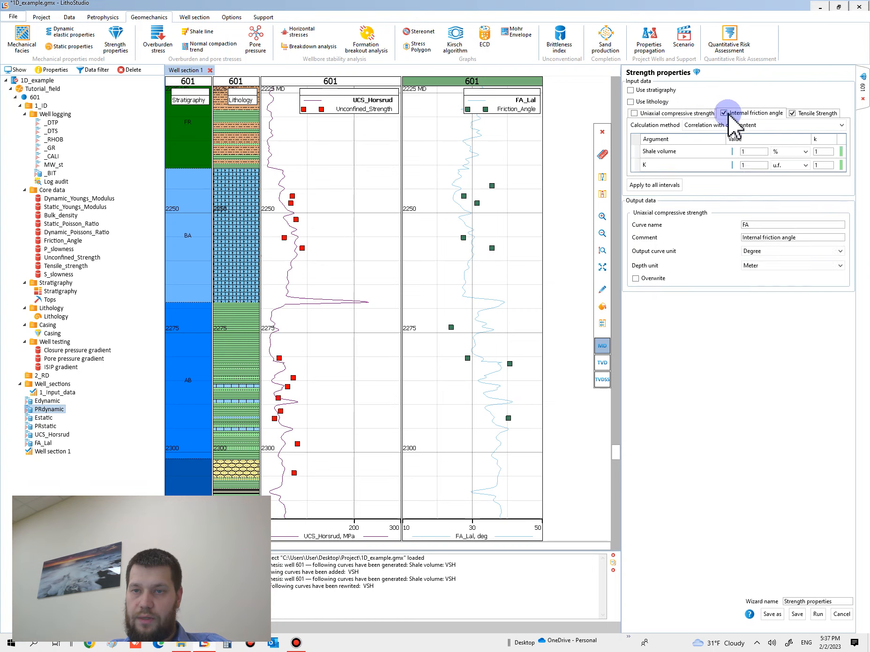
{"action": "left_click", "coordinate": [724, 113]}
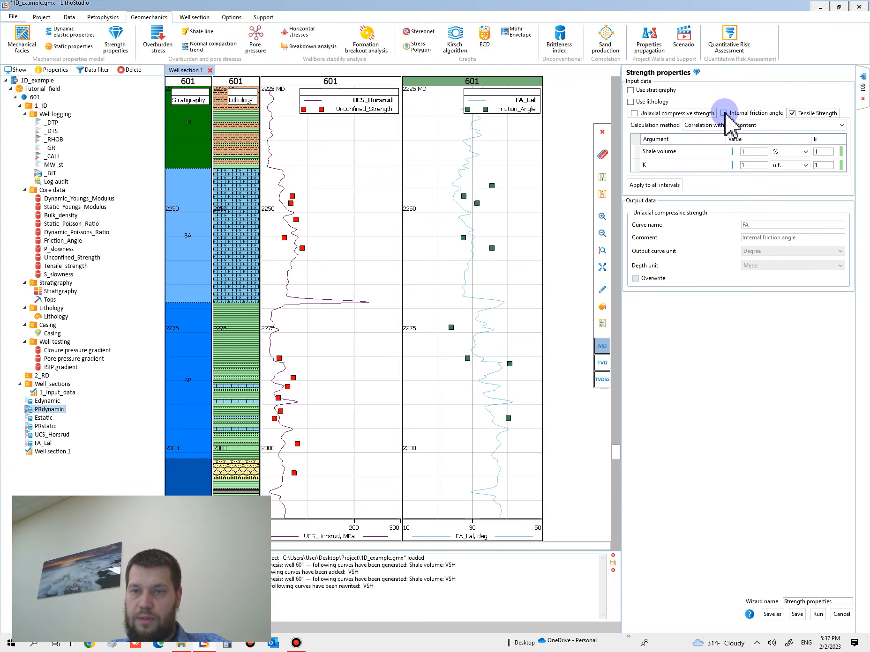
{"action": "left_click", "coordinate": [818, 114]}
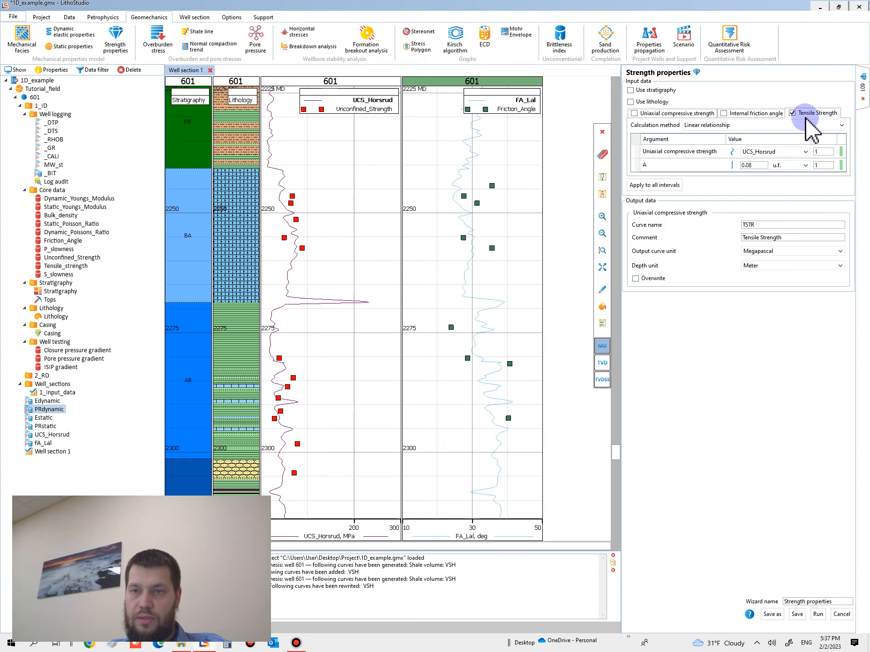
Define tensile strength with the User-defined function 0.1*UCS_Horsrud and run the calculation
{"action": "left_click", "coordinate": [707, 125]}
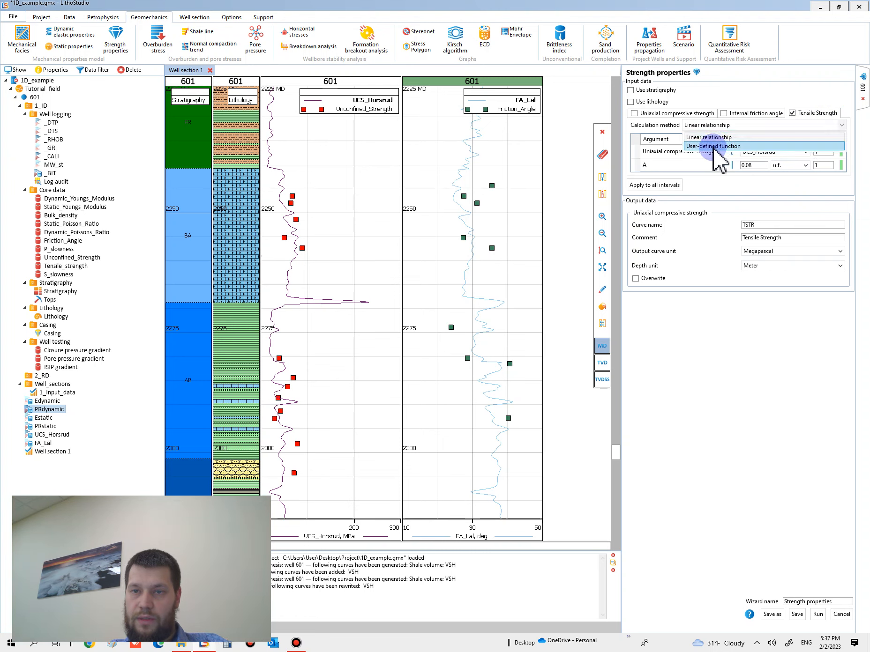
{"action": "left_click", "coordinate": [718, 146]}
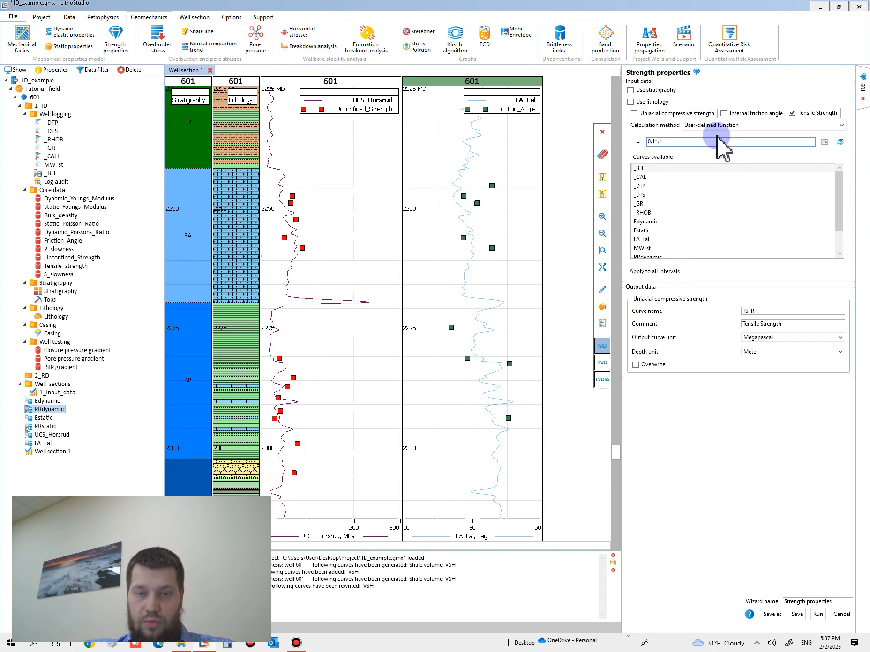
{"action": "scroll", "coordinate": [665, 211], "scroll_direction": "down", "scroll_amount": 1}
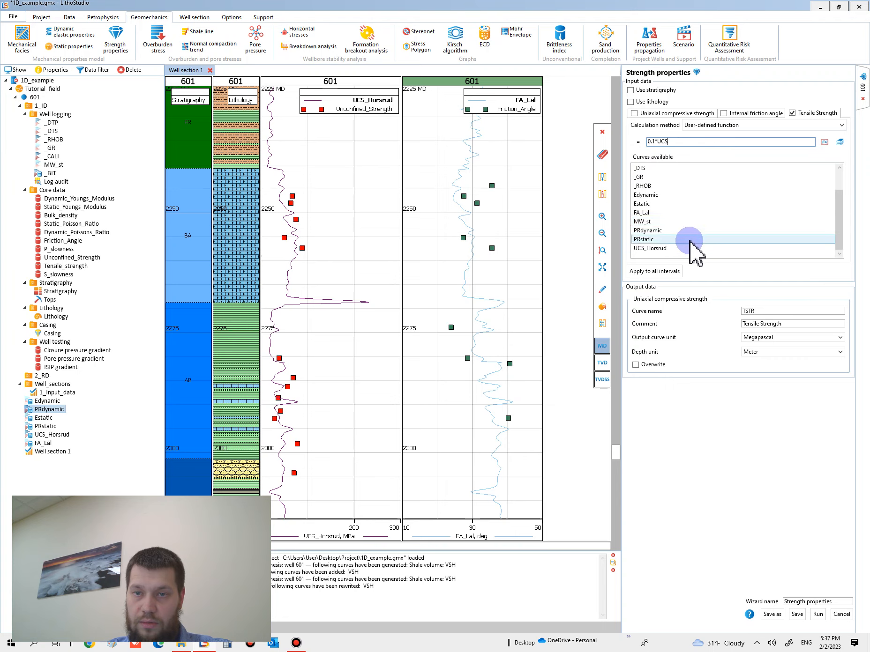
{"action": "double_click", "coordinate": [666, 249]}
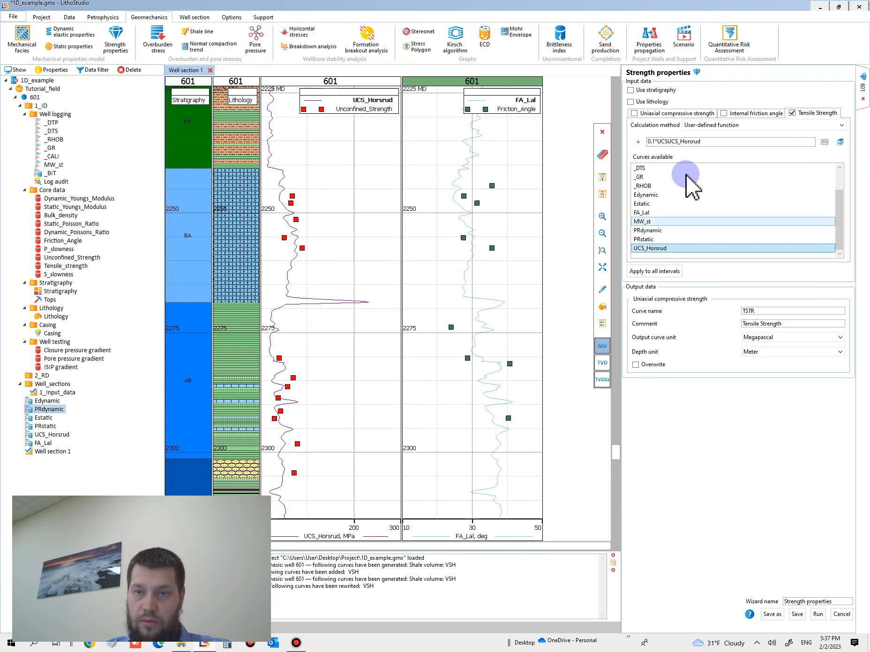
{"action": "left_click", "coordinate": [671, 141]}
{"action": "left_click", "coordinate": [696, 195]}
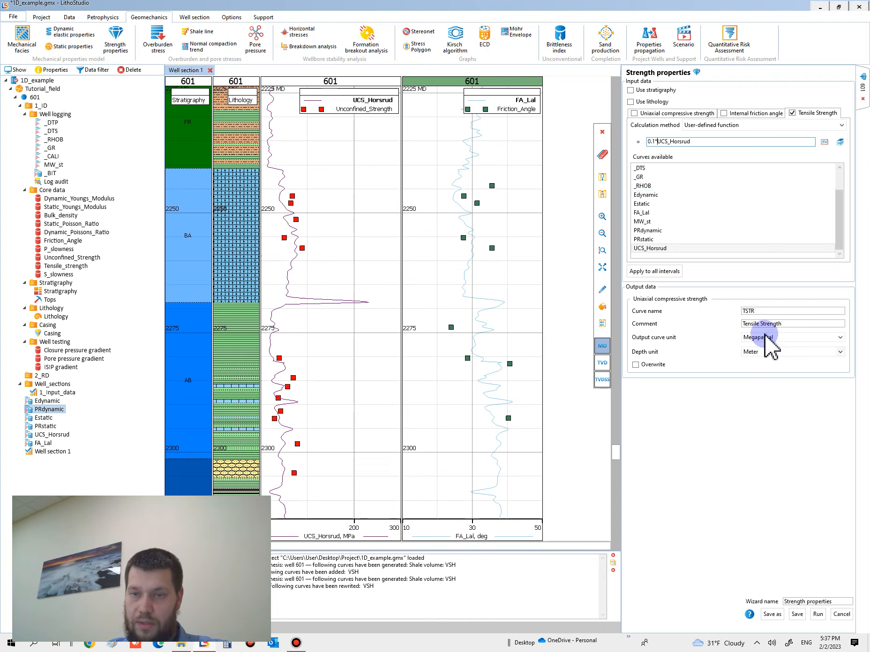
{"action": "left_click", "coordinate": [816, 620]}
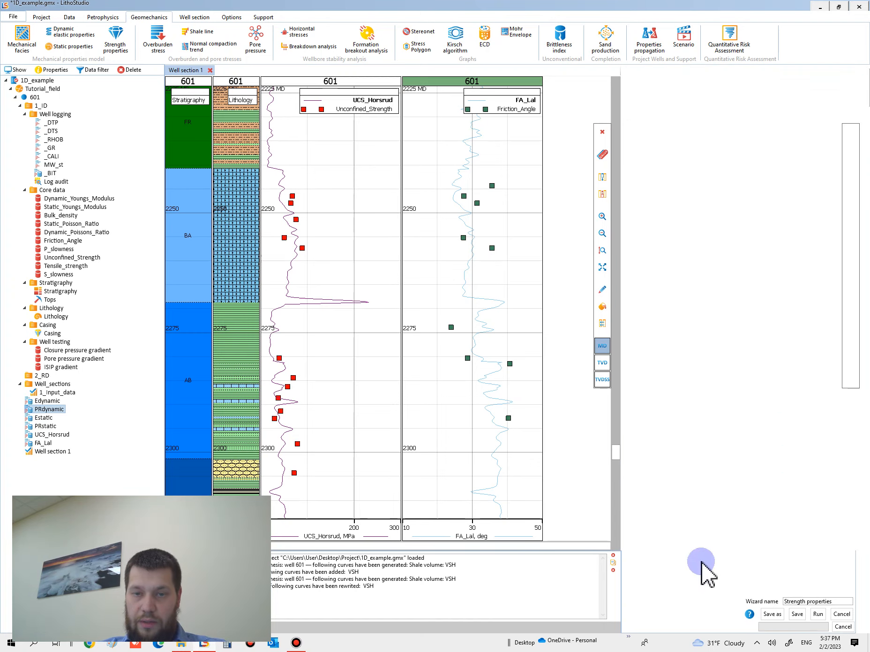
Plot the TSTR curve on a new track of the well section and overlay the Tensile_strength core points
{"action": "left_click", "coordinate": [31, 461]}
{"action": "left_click_drag", "start_coordinate": [33, 466], "coordinate": [642, 407]}
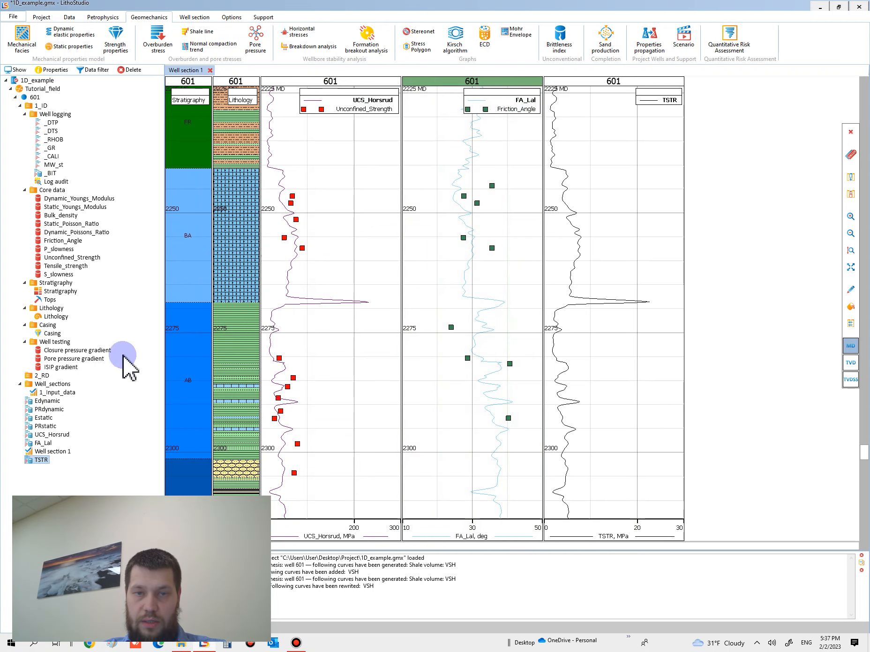
{"action": "left_click", "coordinate": [61, 232]}
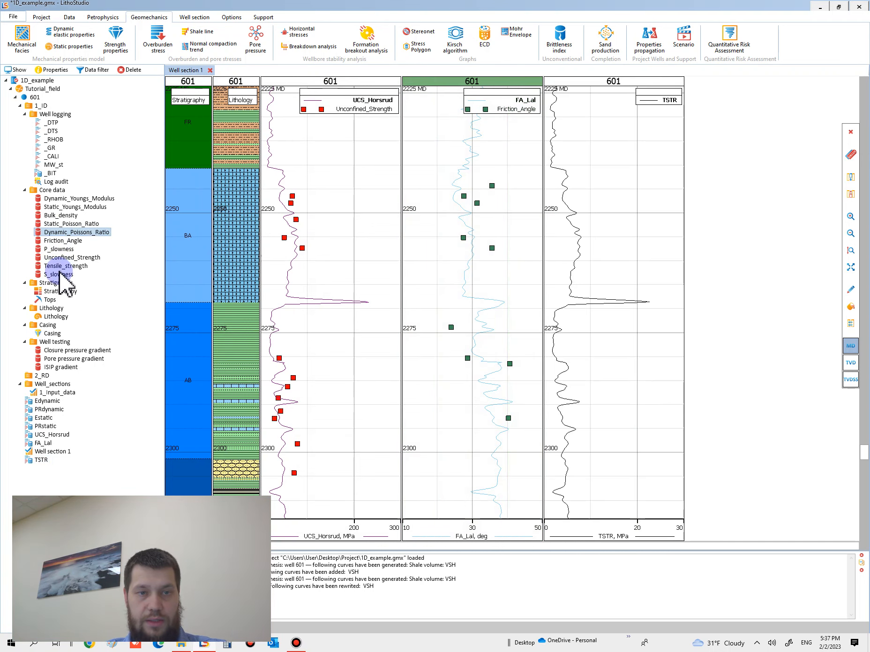
{"action": "left_click_drag", "start_coordinate": [68, 268], "coordinate": [656, 373]}
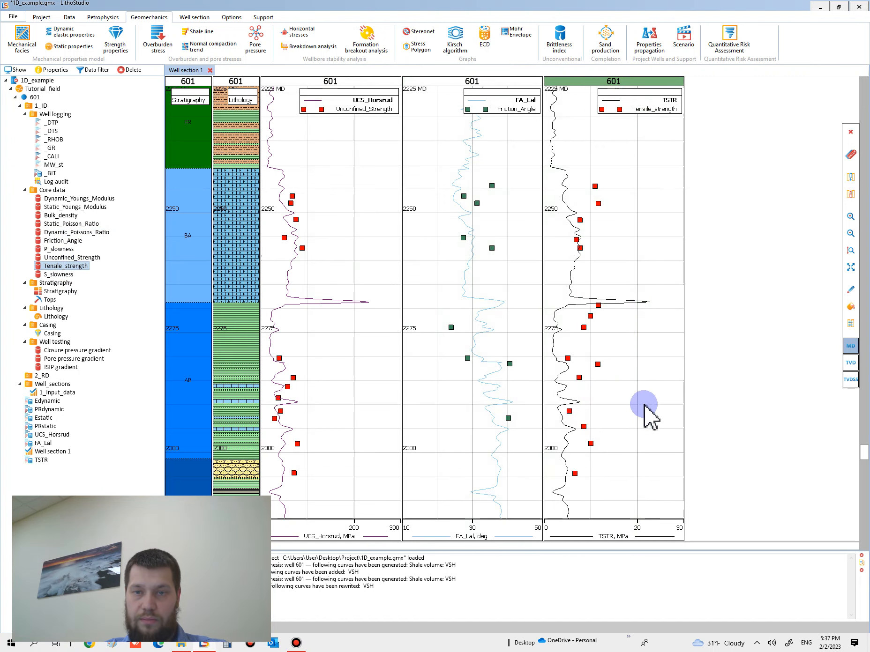
Reopen the TSTR curve's calculation, change the tensile strength formula to 0.15*UCS_Horsrud and preview the curve
{"action": "scroll", "coordinate": [634, 378], "scroll_direction": "down", "scroll_amount": 1}
{"action": "scroll", "coordinate": [628, 399], "scroll_direction": "up", "scroll_amount": 3}
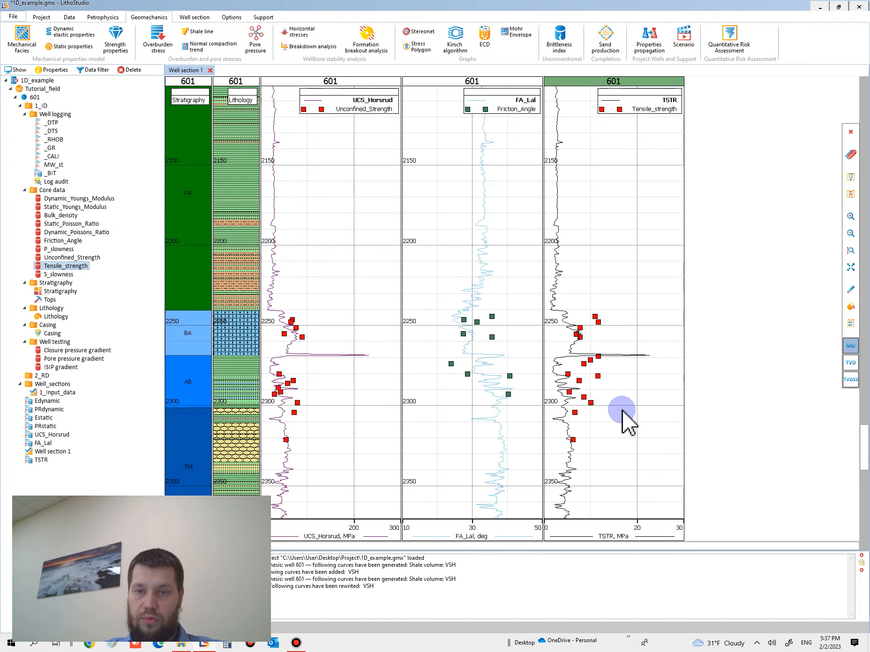
{"action": "scroll", "coordinate": [621, 354], "scroll_direction": "down", "scroll_amount": 1}
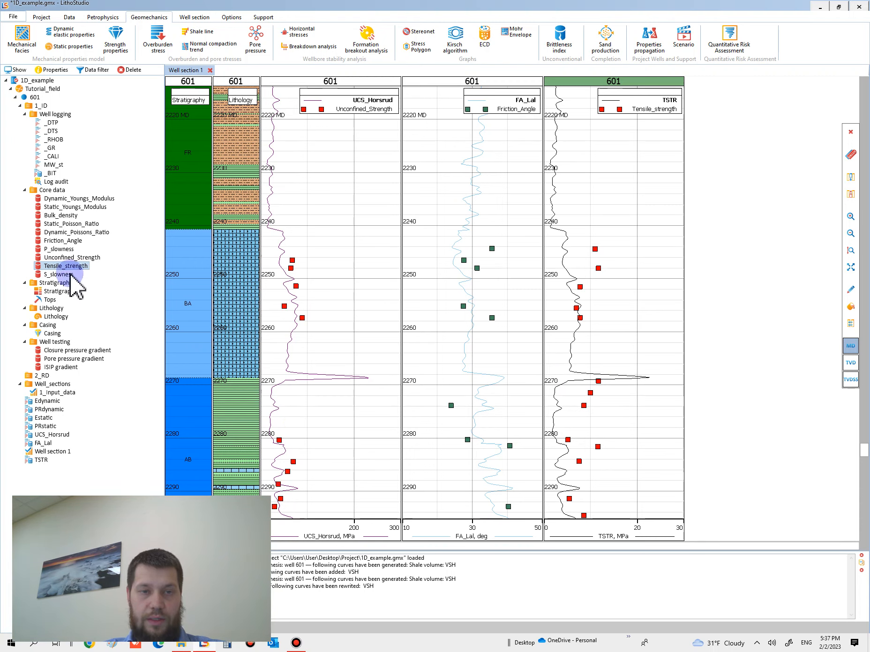
{"action": "mouse_move", "coordinate": [43, 461]}
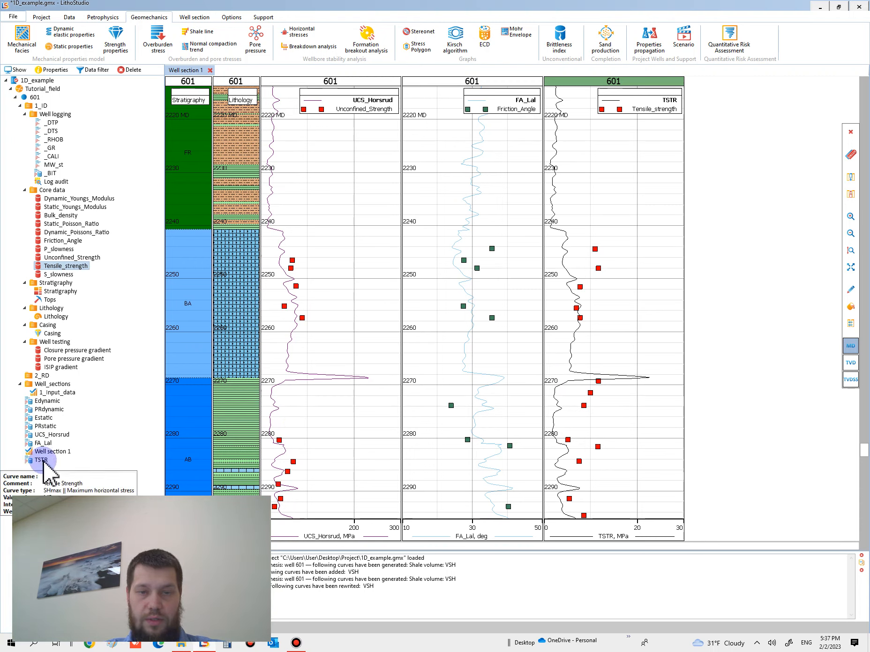
{"action": "right_click", "coordinate": [42, 461]}
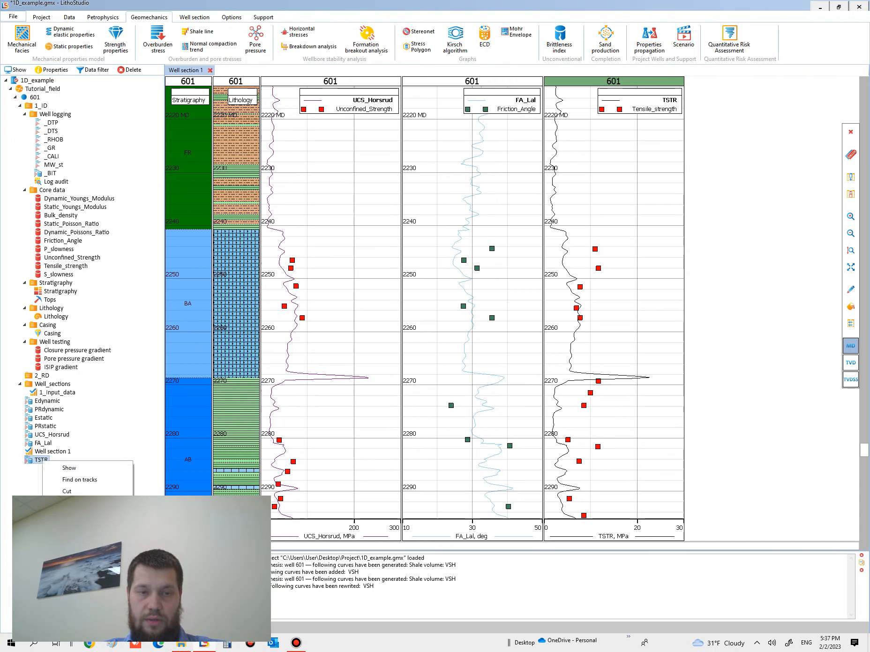
{"action": "left_click", "coordinate": [77, 539]}
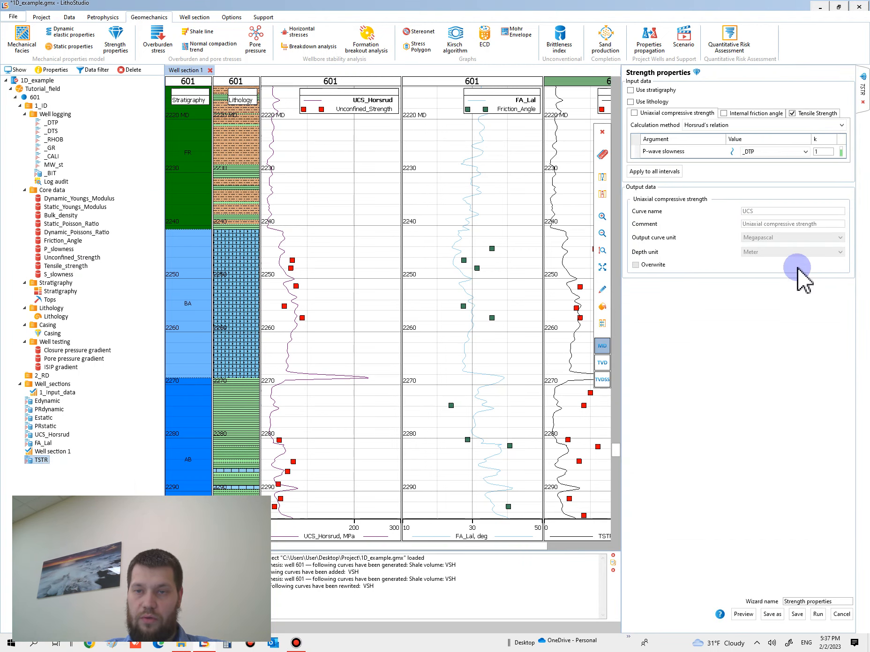
{"action": "left_click_drag", "start_coordinate": [494, 549], "coordinate": [562, 545]}
{"action": "left_click", "coordinate": [821, 114]}
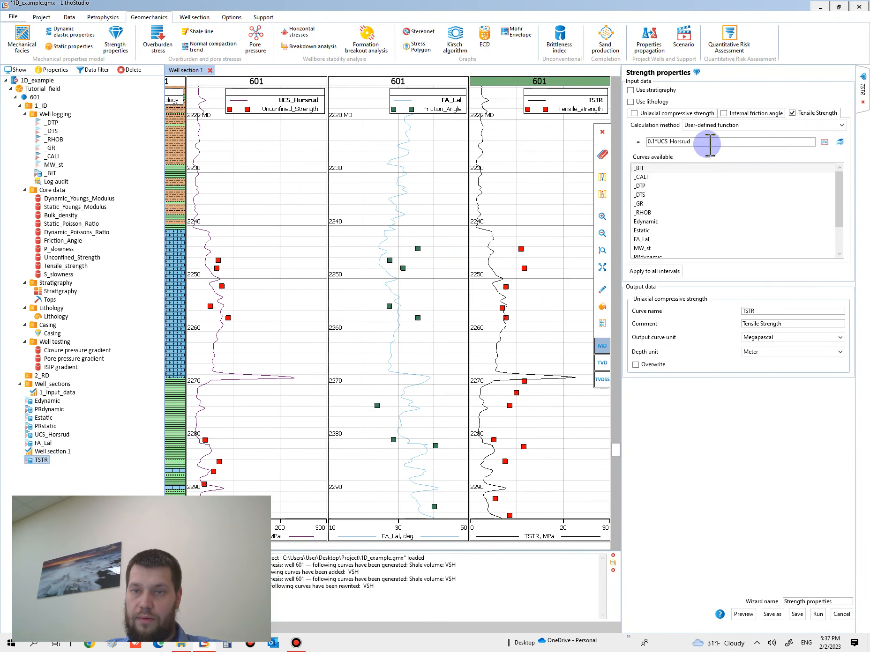
{"action": "left_click", "coordinate": [655, 141]}
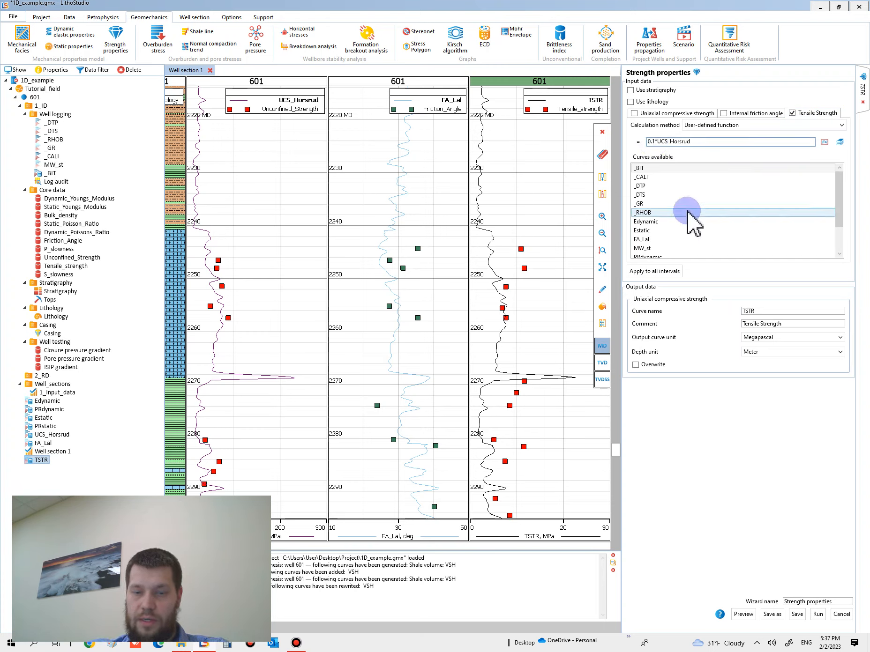
{"action": "left_click", "coordinate": [744, 615]}
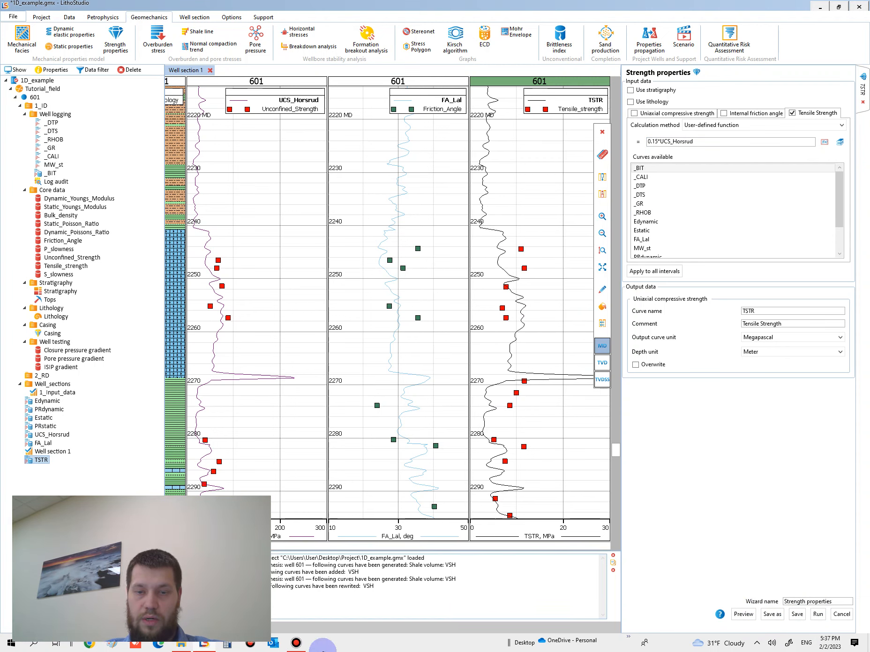
{"action": "left_click", "coordinate": [296, 644]}
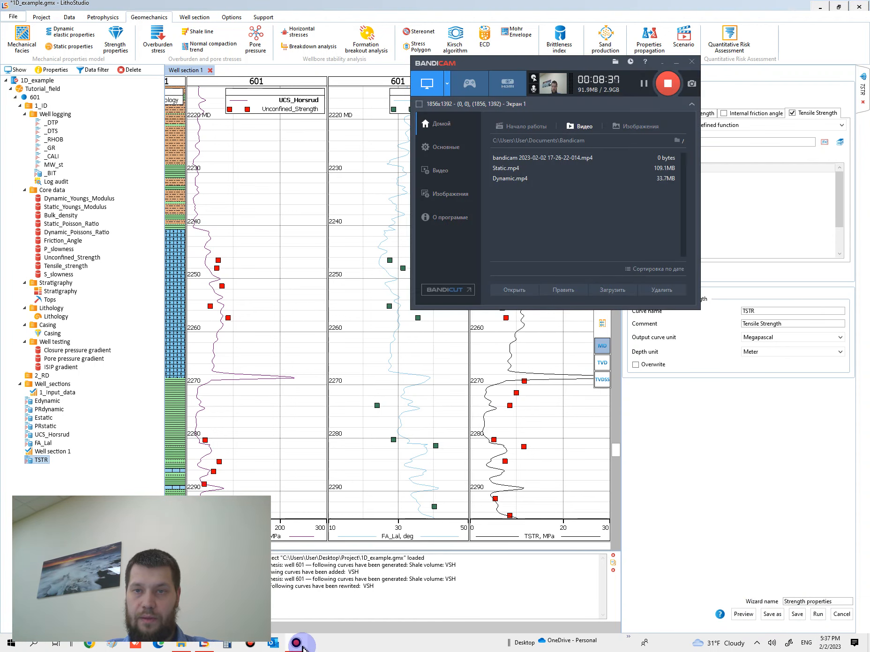
{"action": "left_click", "coordinate": [296, 644]}
{"action": "left_click", "coordinate": [442, 417]}
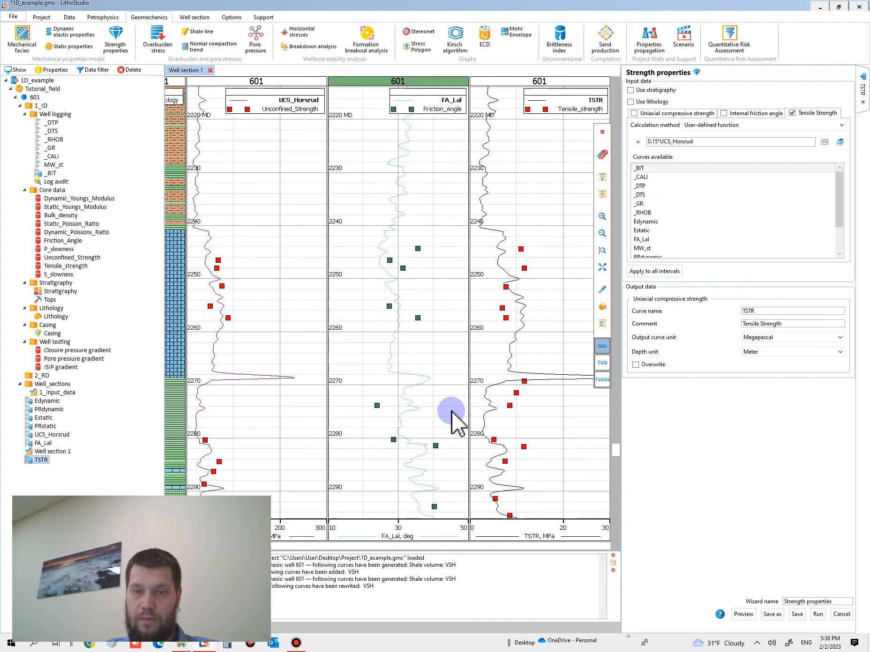
Change the tensile strength formula to 0.2*UCS_Horsrud and preview the curve
{"action": "scroll", "coordinate": [469, 389], "scroll_direction": "down", "scroll_amount": 3}
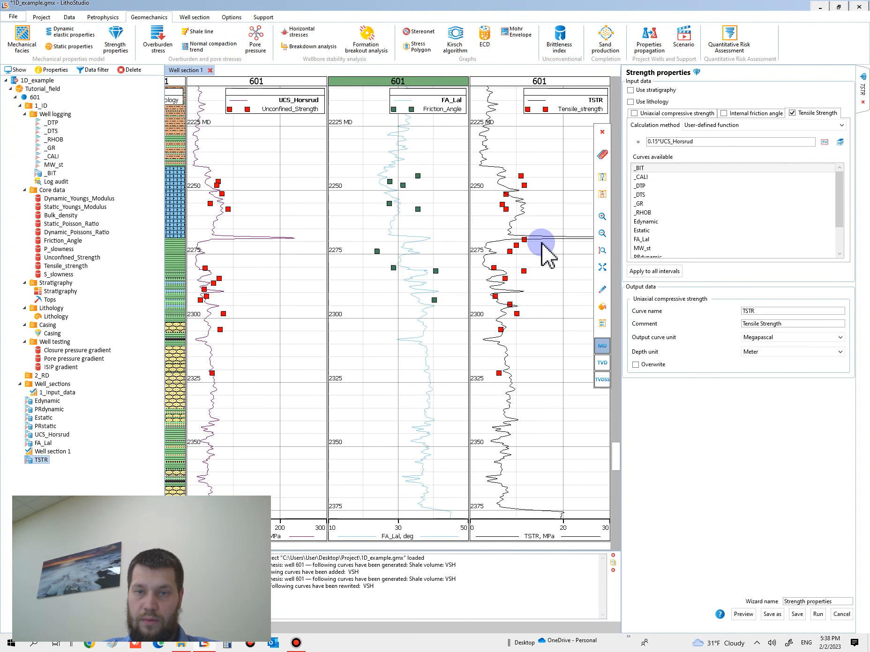
{"action": "scroll", "coordinate": [546, 241], "scroll_direction": "down", "scroll_amount": 2}
{"action": "scroll", "coordinate": [544, 253], "scroll_direction": "up", "scroll_amount": 2}
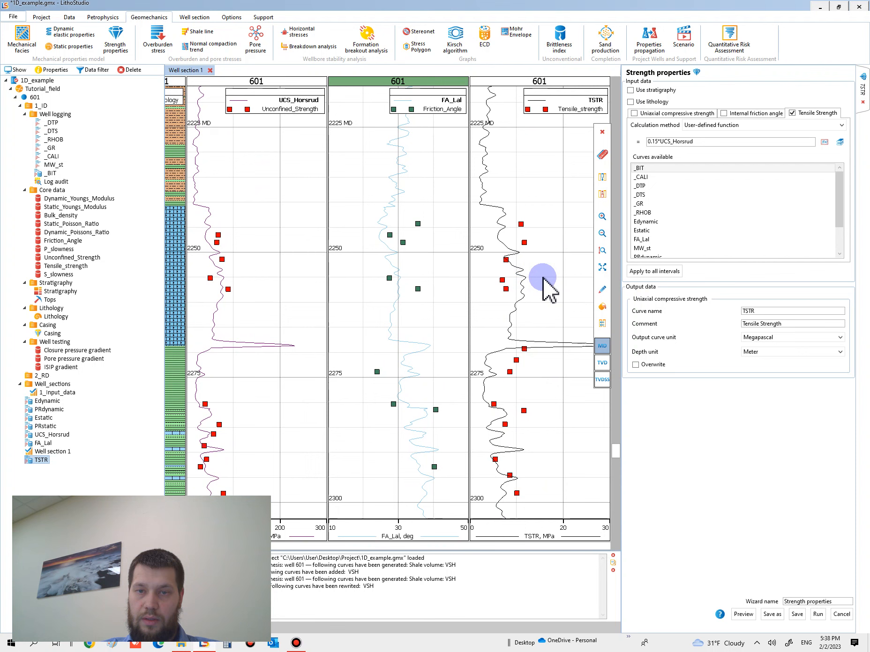
{"action": "scroll", "coordinate": [543, 304], "scroll_direction": "down", "scroll_amount": 1}
{"action": "scroll", "coordinate": [543, 369], "scroll_direction": "down", "scroll_amount": 1}
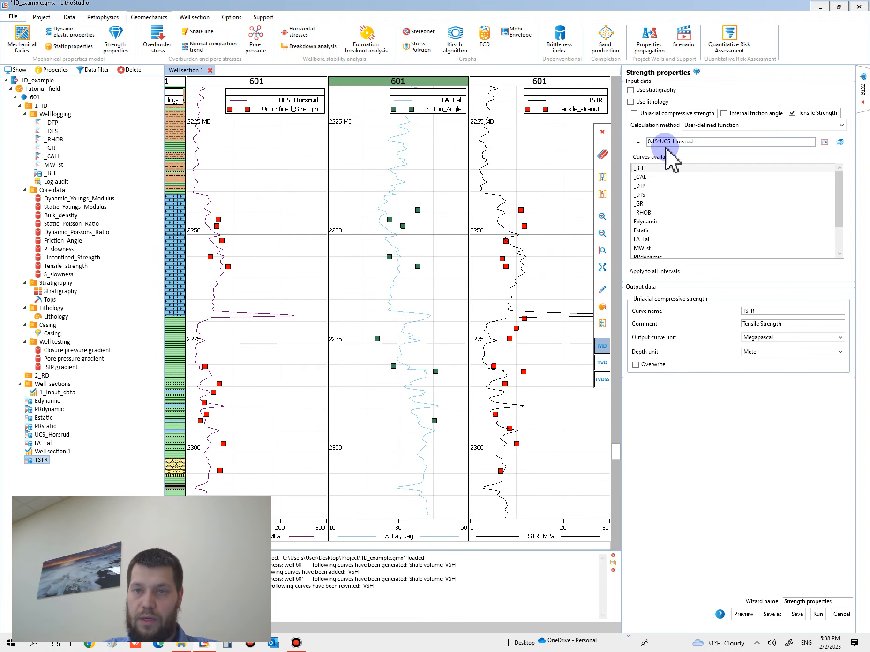
{"action": "left_click", "coordinate": [678, 230]}
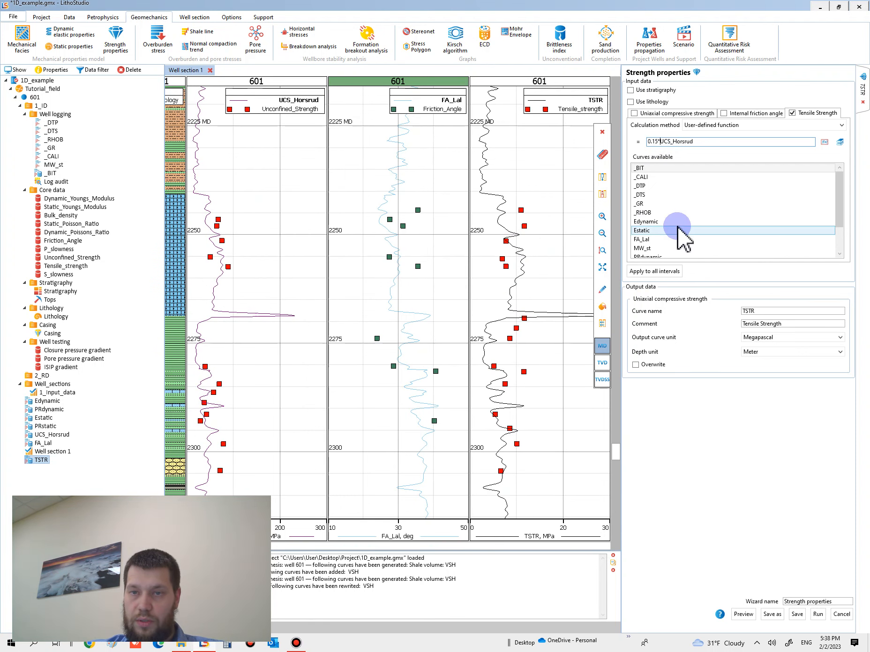
{"action": "left_click", "coordinate": [744, 615]}
Check the previewed TSTR curve against the Tensile_strength core points and run the tensile strength calculation
{"action": "scroll", "coordinate": [534, 442], "scroll_direction": "down", "scroll_amount": 5}
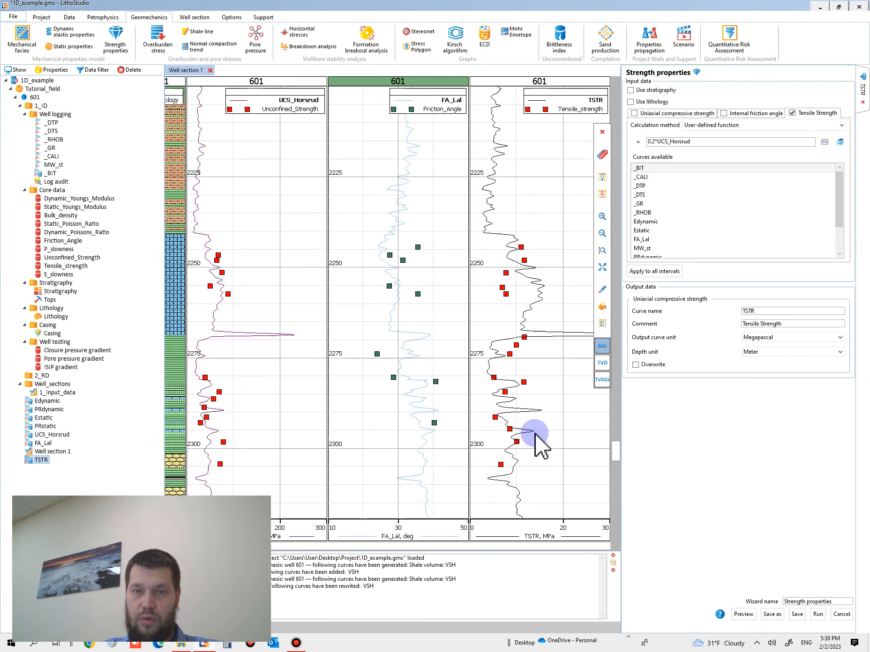
{"action": "scroll", "coordinate": [534, 359], "scroll_direction": "up", "scroll_amount": 4}
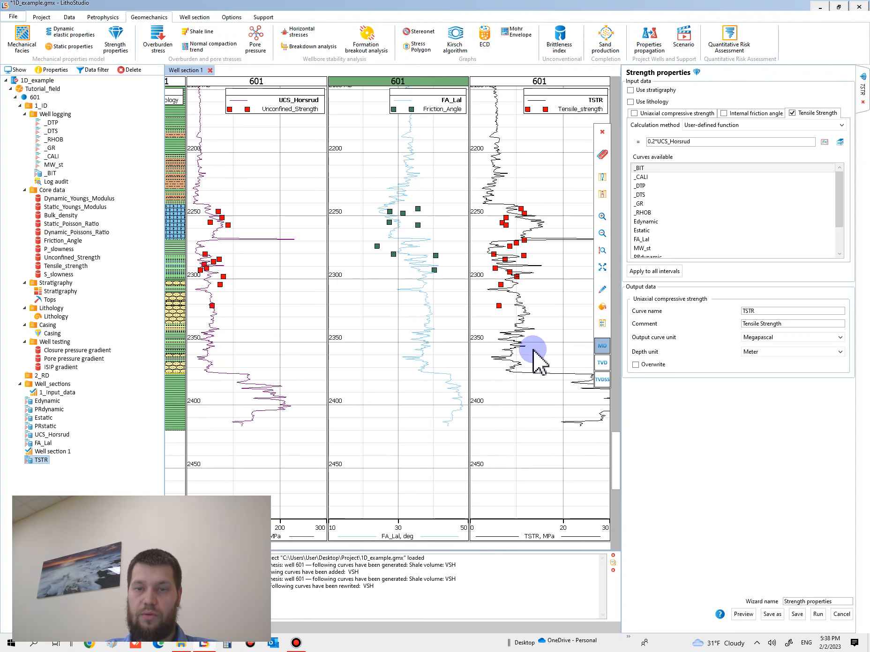
{"action": "scroll", "coordinate": [534, 276], "scroll_direction": "down", "scroll_amount": 2}
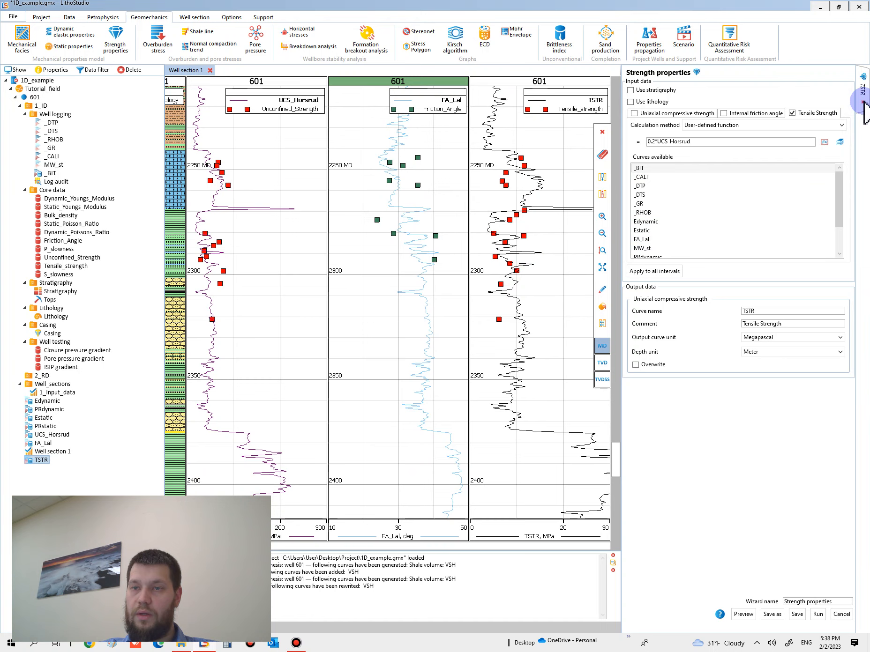
{"action": "left_click", "coordinate": [818, 615]}
{"action": "left_click", "coordinate": [439, 309]}
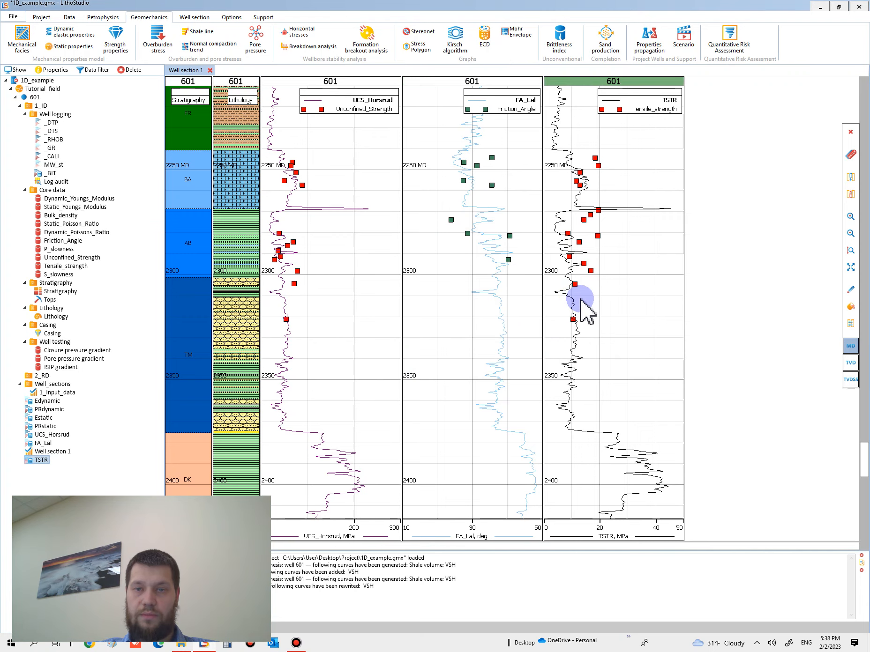